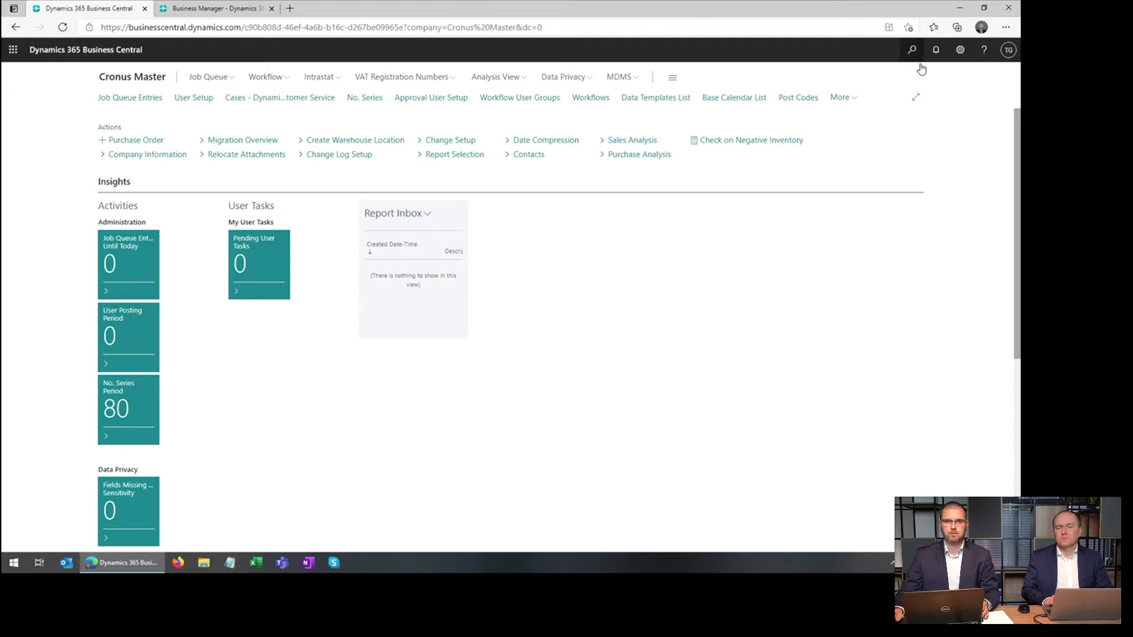
Step: Review the allowed companies from the settings without switching, and look at the Cronus Denmark A/S role center before returning to Cronus Master
{"action": "left_click", "coordinate": [960, 49]}
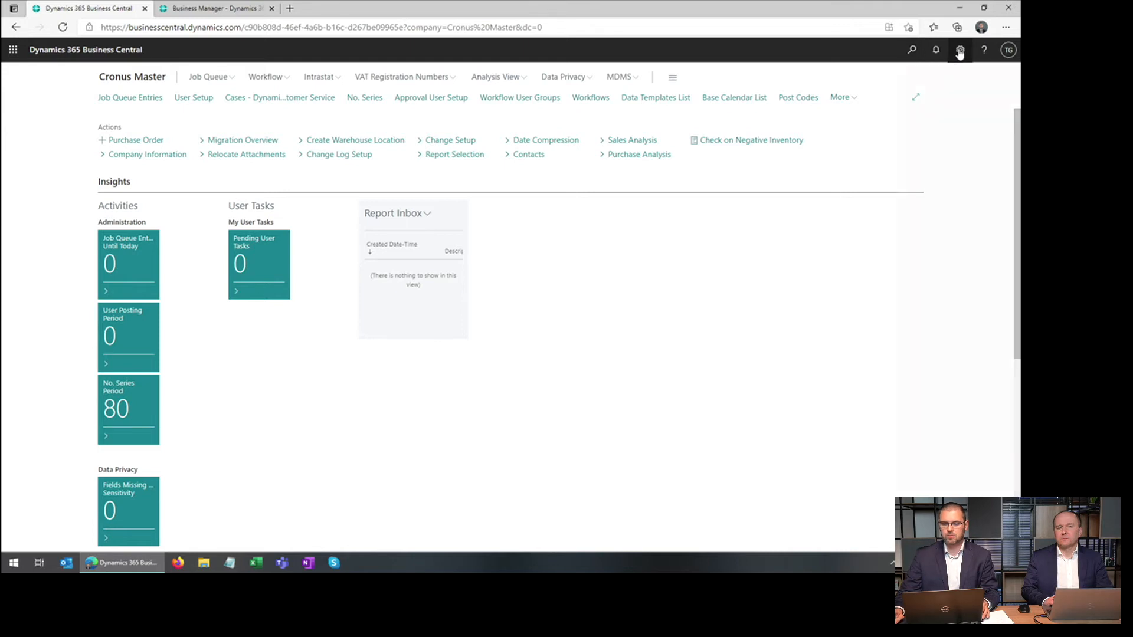
{"action": "left_click", "coordinate": [890, 132]}
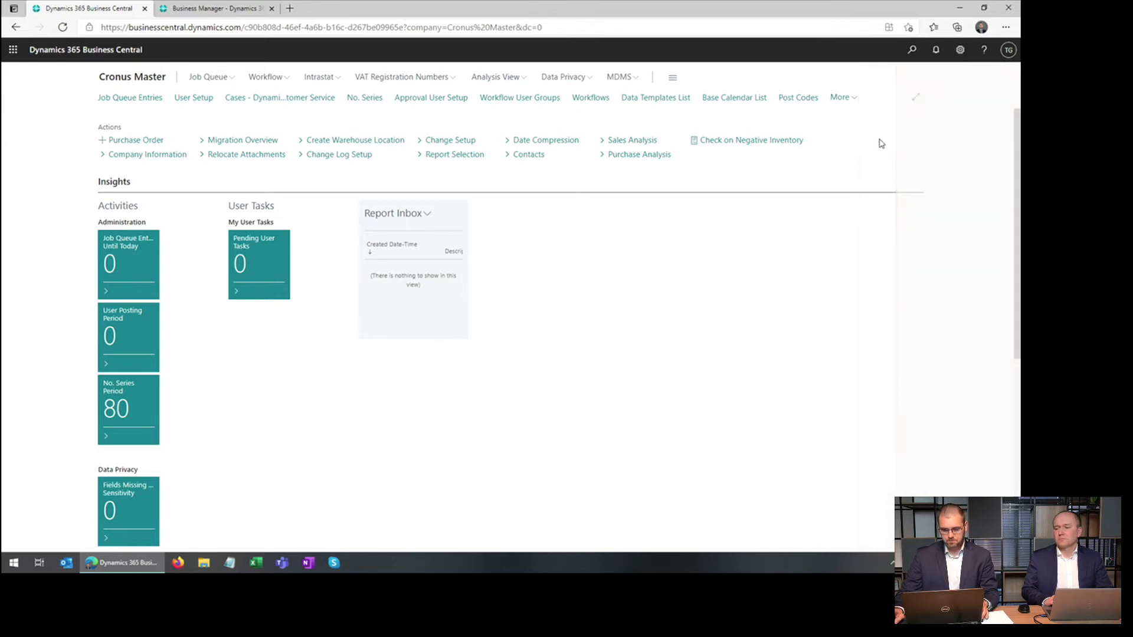
{"action": "left_click", "coordinate": [642, 240]}
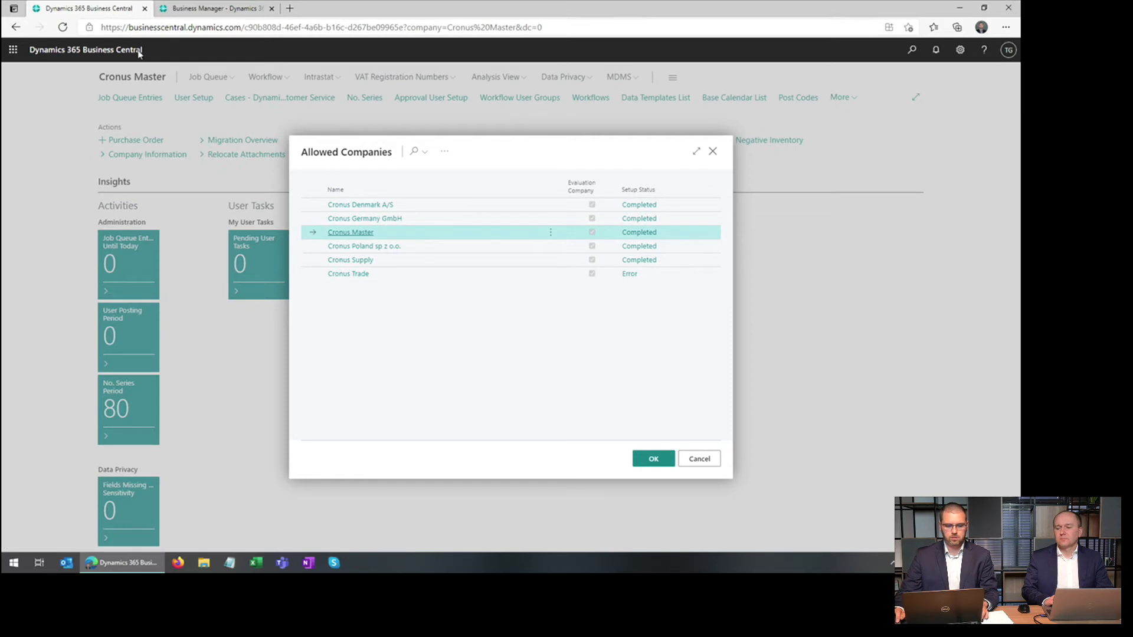
{"action": "left_click", "coordinate": [289, 156]}
{"action": "left_click", "coordinate": [343, 159]}
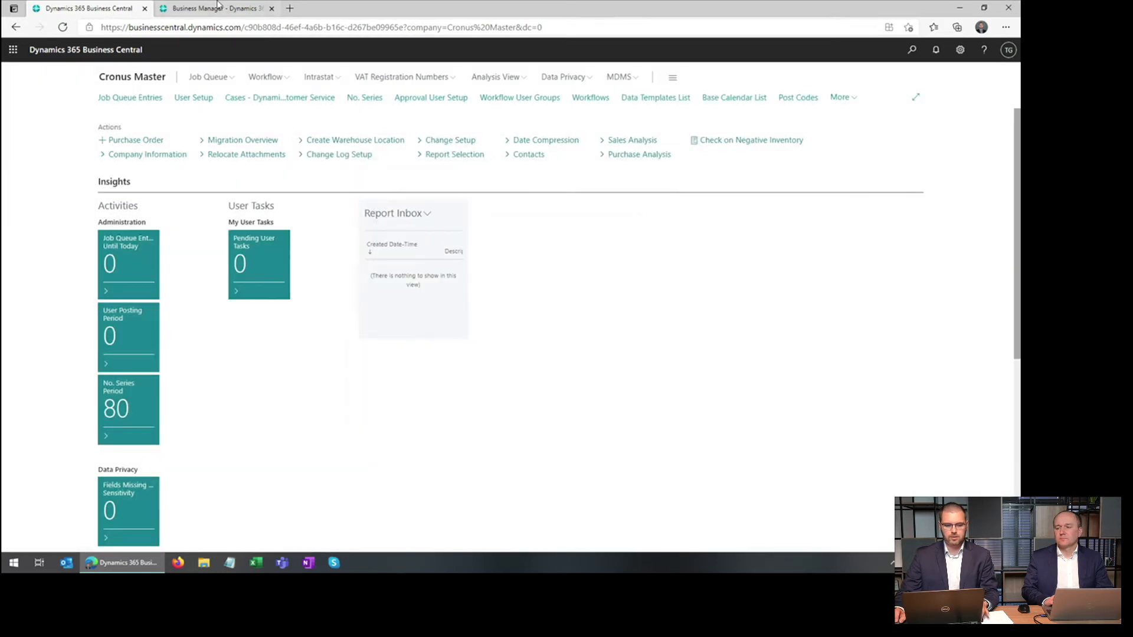
{"action": "left_click", "coordinate": [217, 4]}
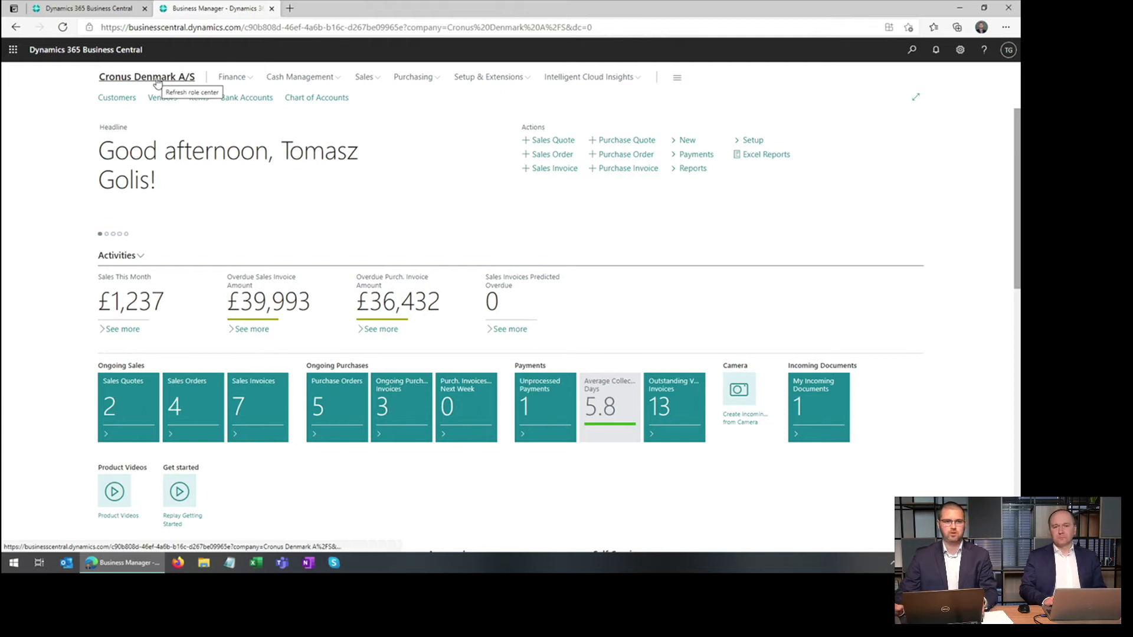
{"action": "left_click", "coordinate": [83, 8]}
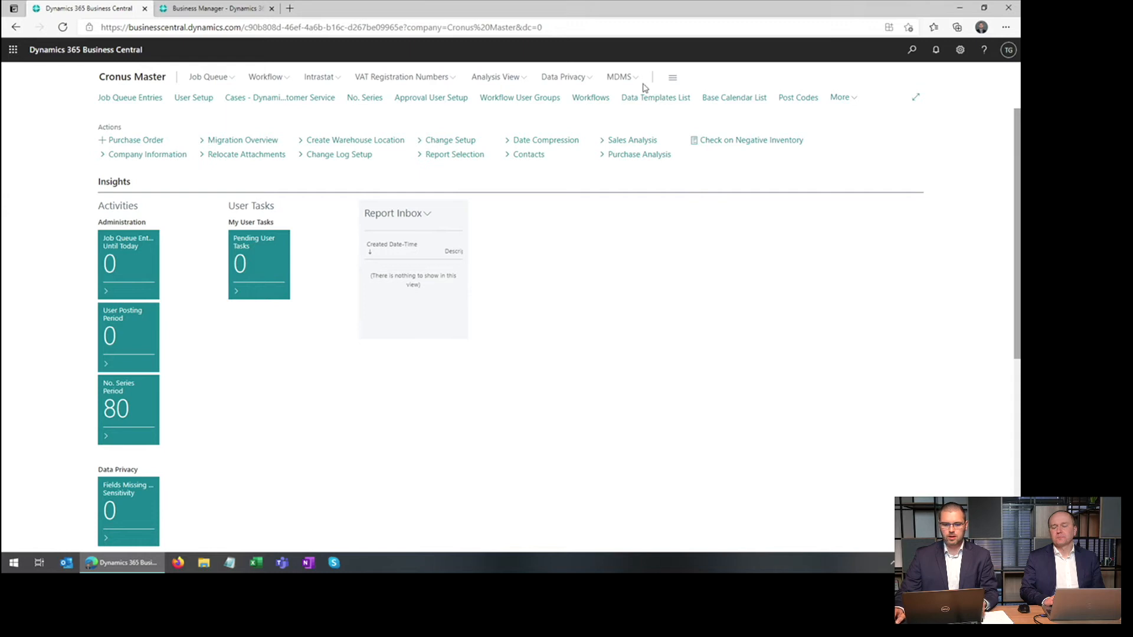
Step: Review the MDMS Setup of Cronus Master, including the master company and block record deletion options, and close it
{"action": "left_click", "coordinate": [636, 84]}
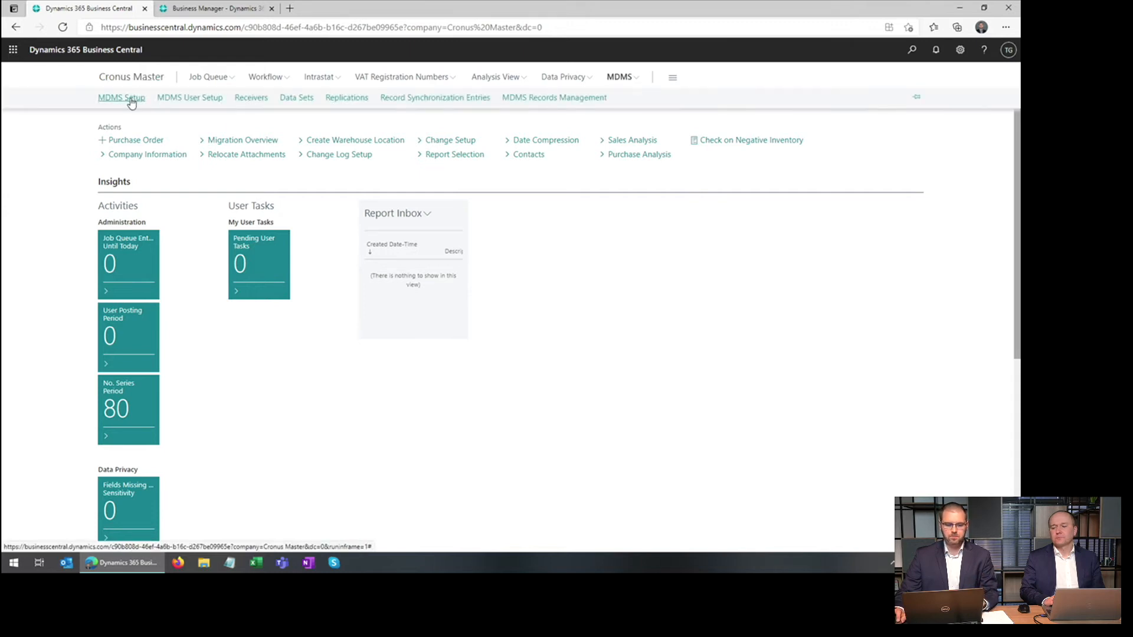
{"action": "left_click", "coordinate": [131, 101]}
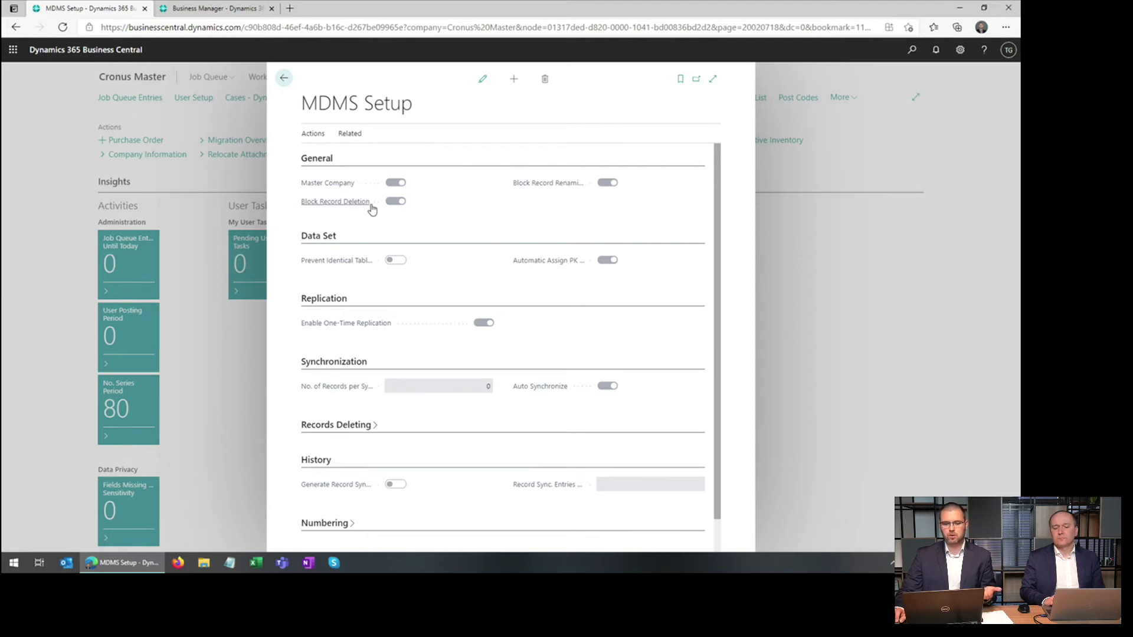
{"action": "mouse_move", "coordinate": [372, 210]}
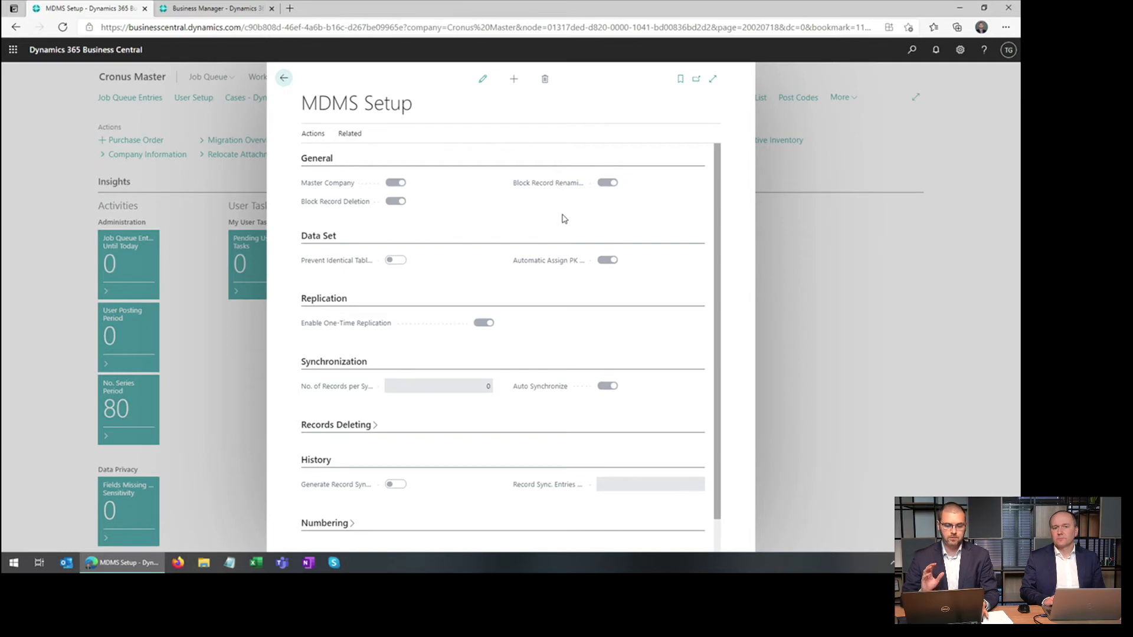
{"action": "key", "text": "Escape"}
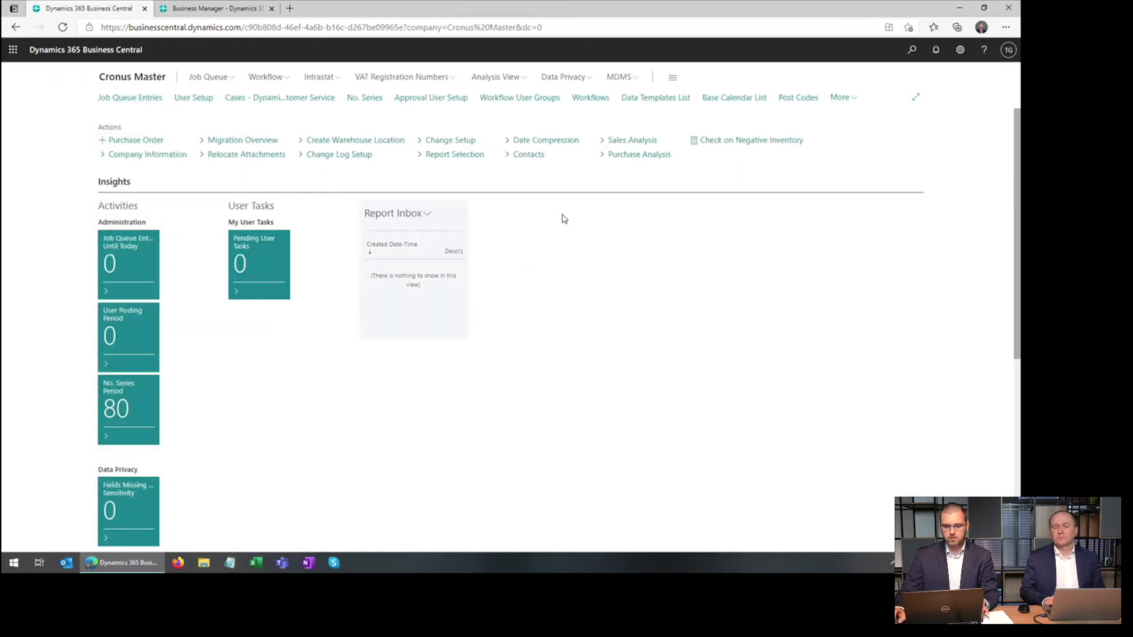
Step: Open the MDMS Receivers list and bring up the CRONUS DENMARK receiver card for editing
{"action": "left_click", "coordinate": [630, 77]}
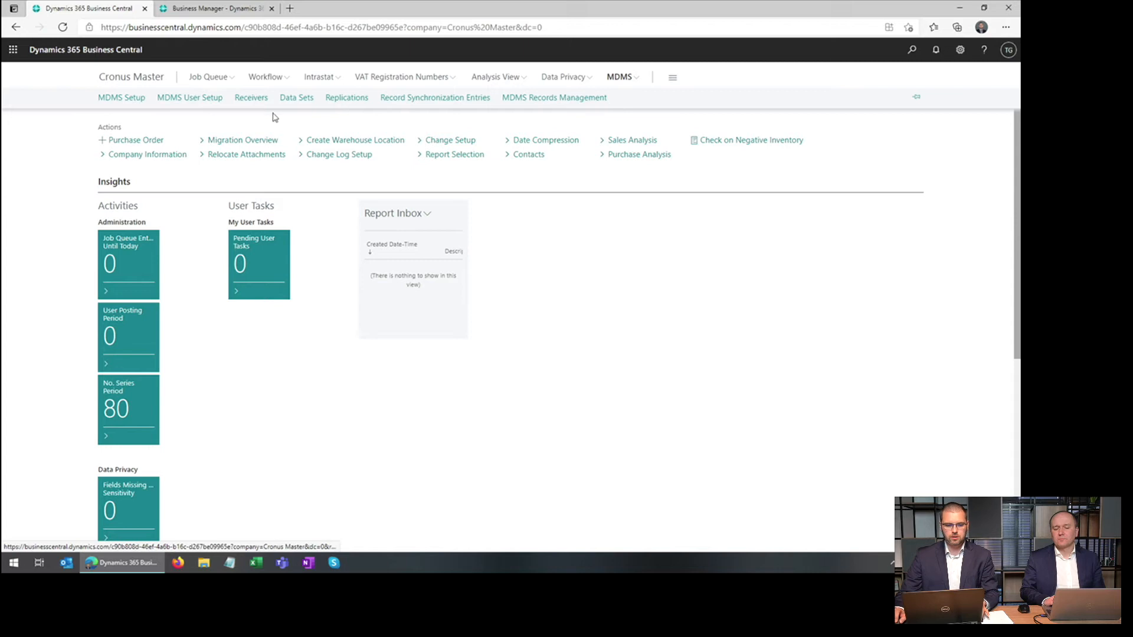
{"action": "left_click", "coordinate": [251, 98]}
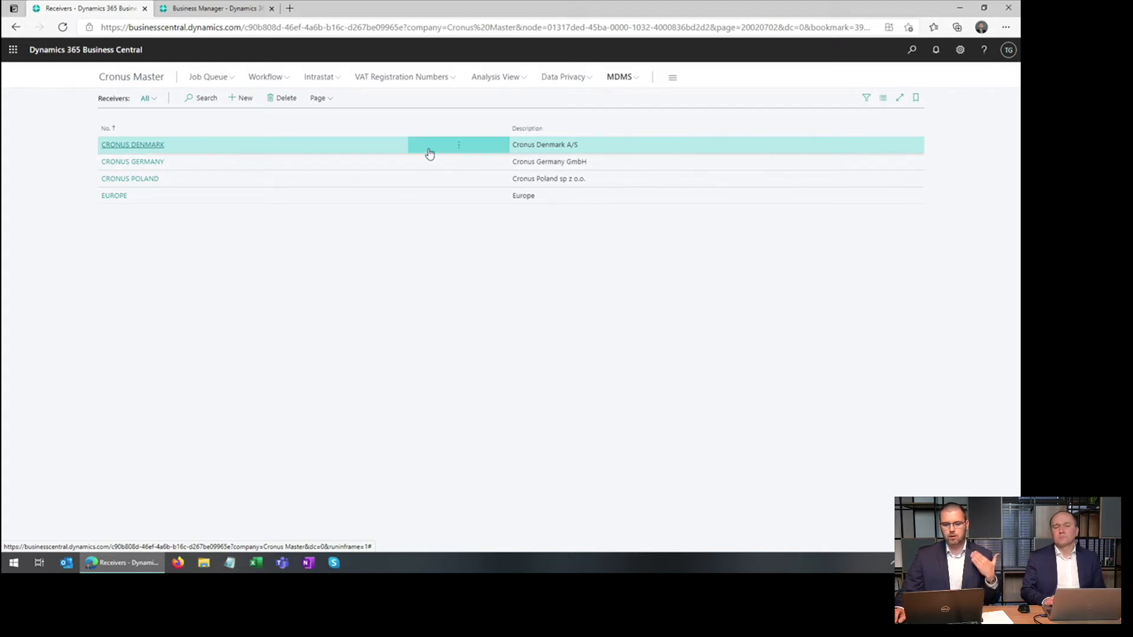
{"action": "left_click", "coordinate": [458, 145]}
{"action": "left_click", "coordinate": [464, 162]}
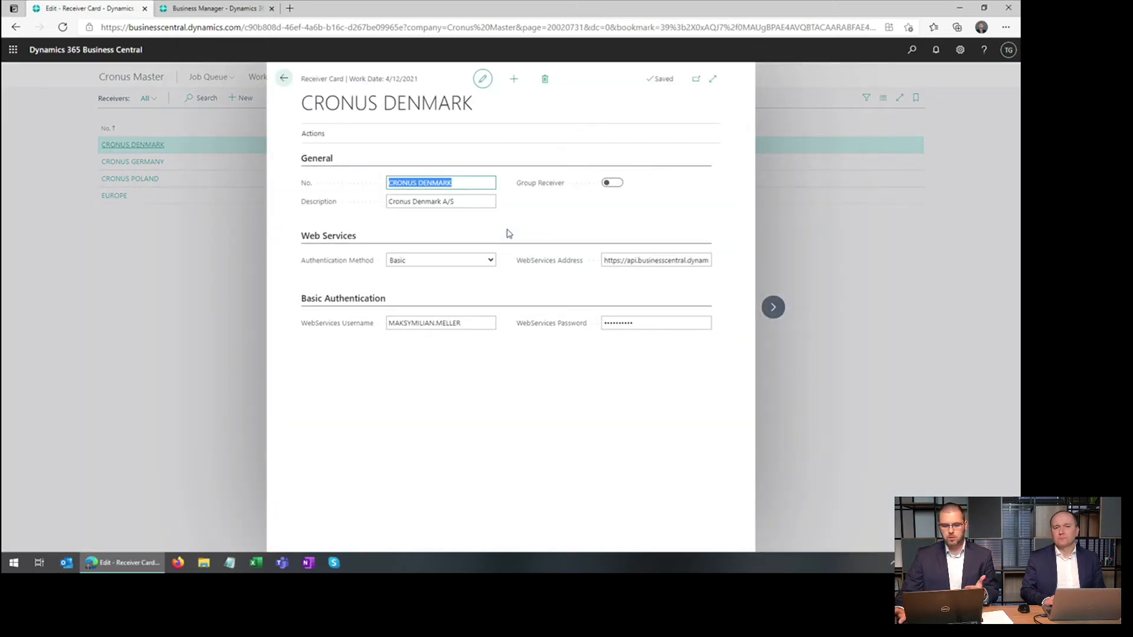
Step: Inspect the WebServices Address of the CRONUS DENMARK receiver up to its ReceiverWS ending and close the card
{"action": "left_click", "coordinate": [609, 261]}
{"action": "left_click", "coordinate": [636, 260]}
{"action": "left_click_drag", "start_coordinate": [677, 262], "coordinate": [727, 263]}
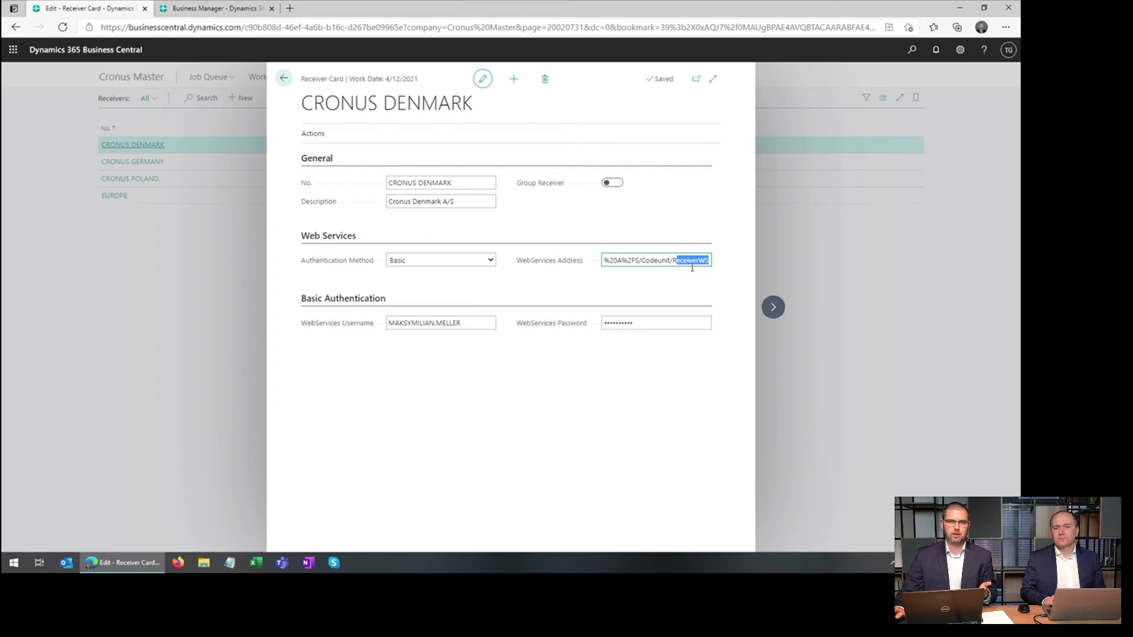
{"action": "left_click", "coordinate": [650, 260]}
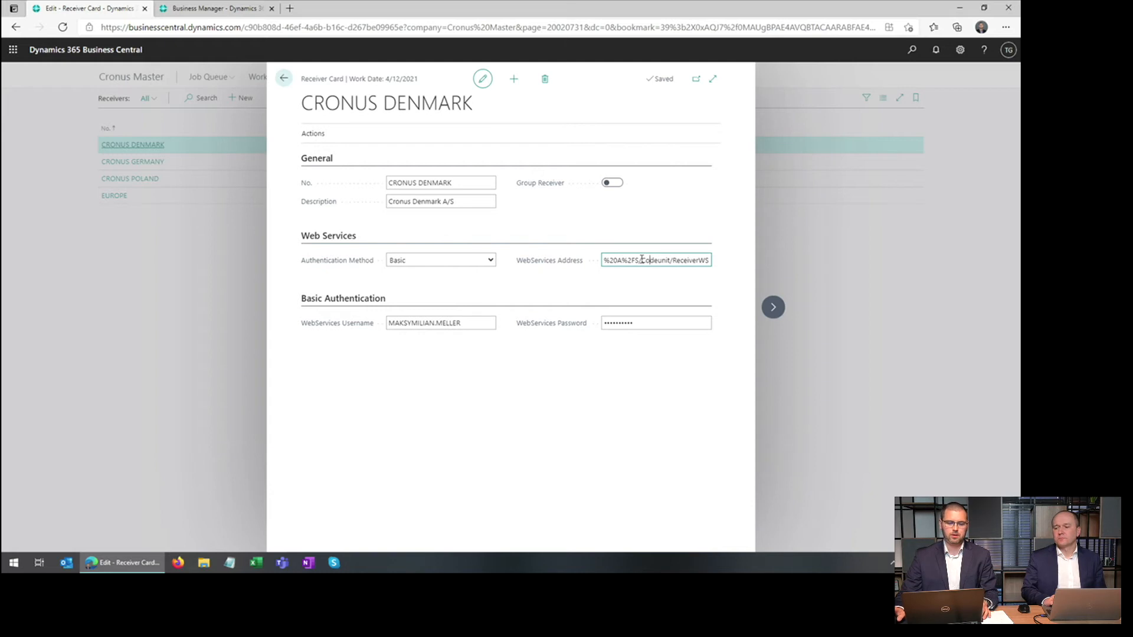
{"action": "left_click", "coordinate": [284, 79]}
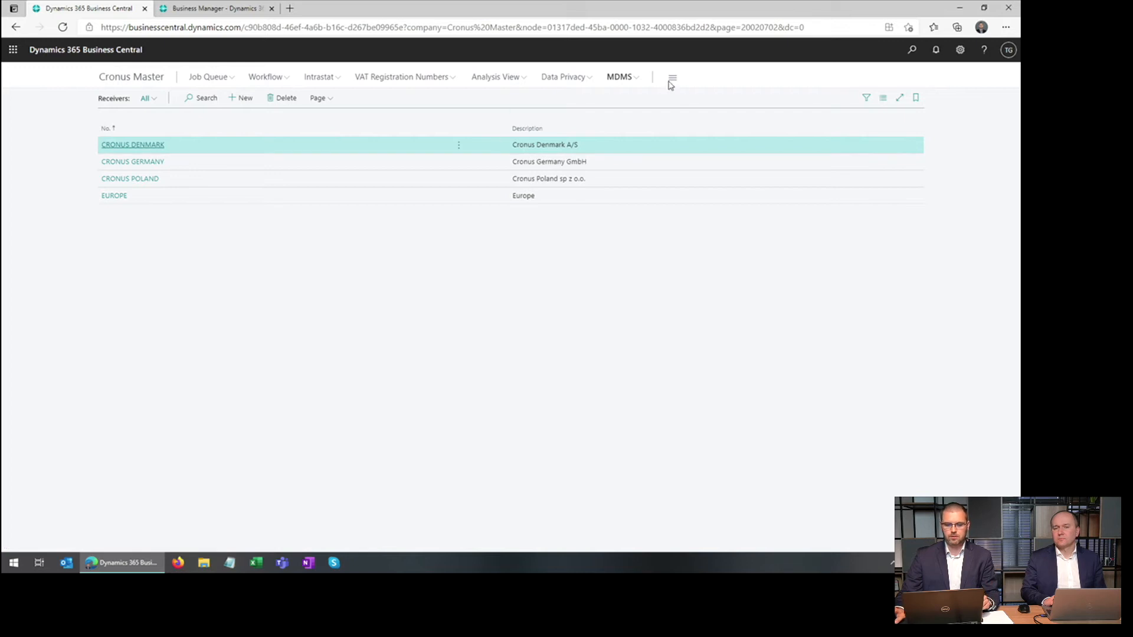
Step: Open the MDMS Data Sets list and bring up the ITEMS data set for editing
{"action": "left_click", "coordinate": [630, 79]}
{"action": "left_click", "coordinate": [303, 101]}
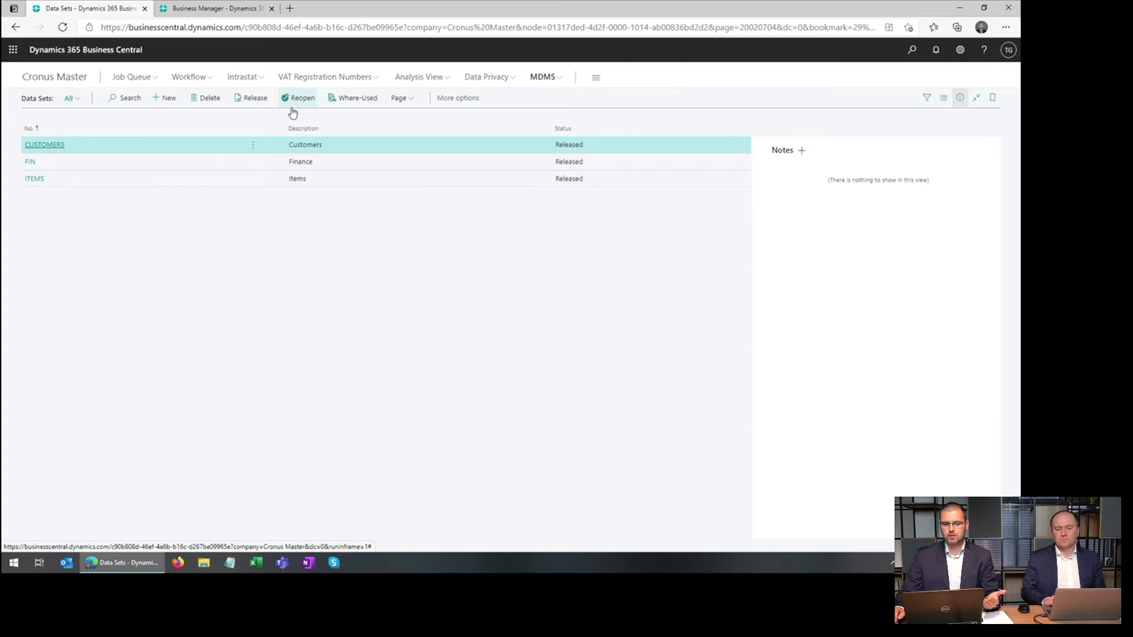
{"action": "left_click", "coordinate": [257, 182]}
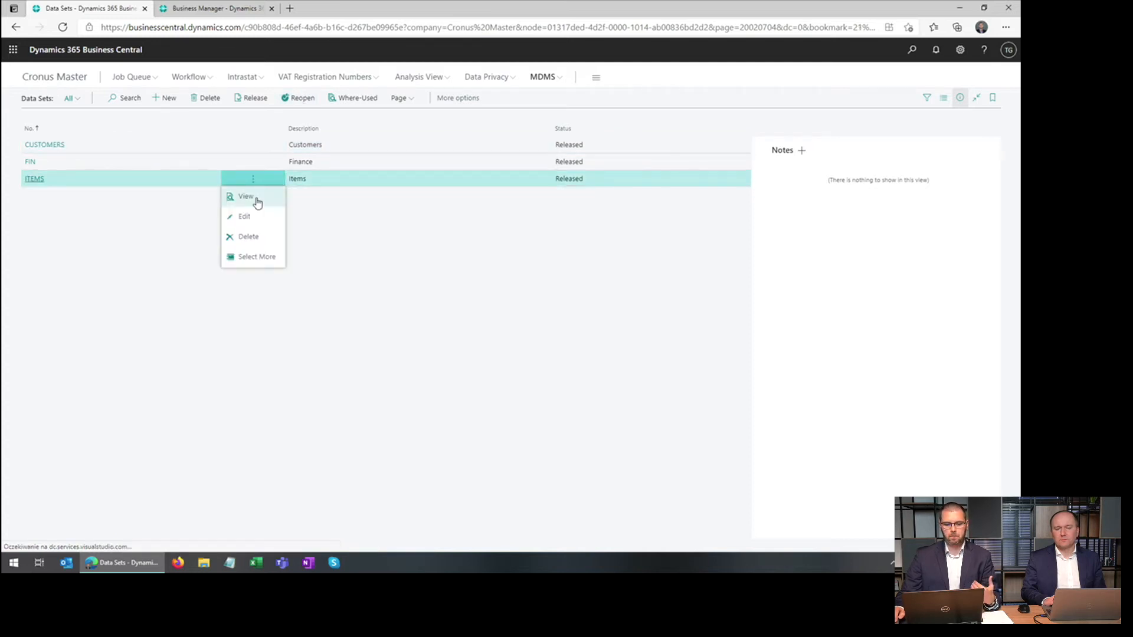
{"action": "left_click", "coordinate": [256, 216]}
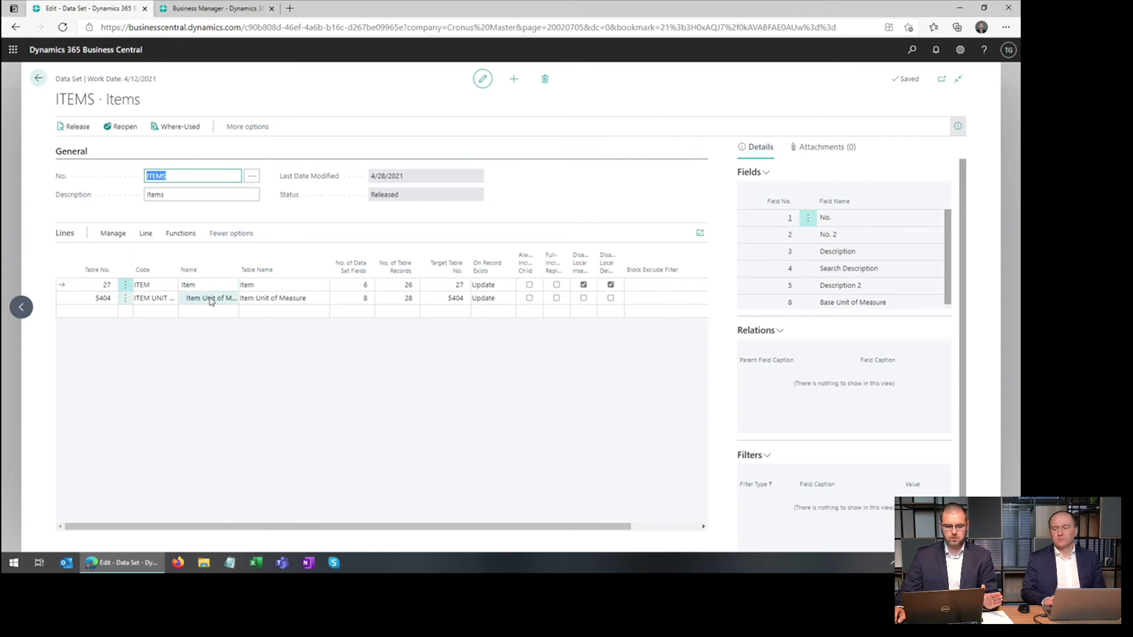
Step: Examine the fields in the Data Set Line Details of the Item table line and close the list
{"action": "left_click", "coordinate": [280, 285]}
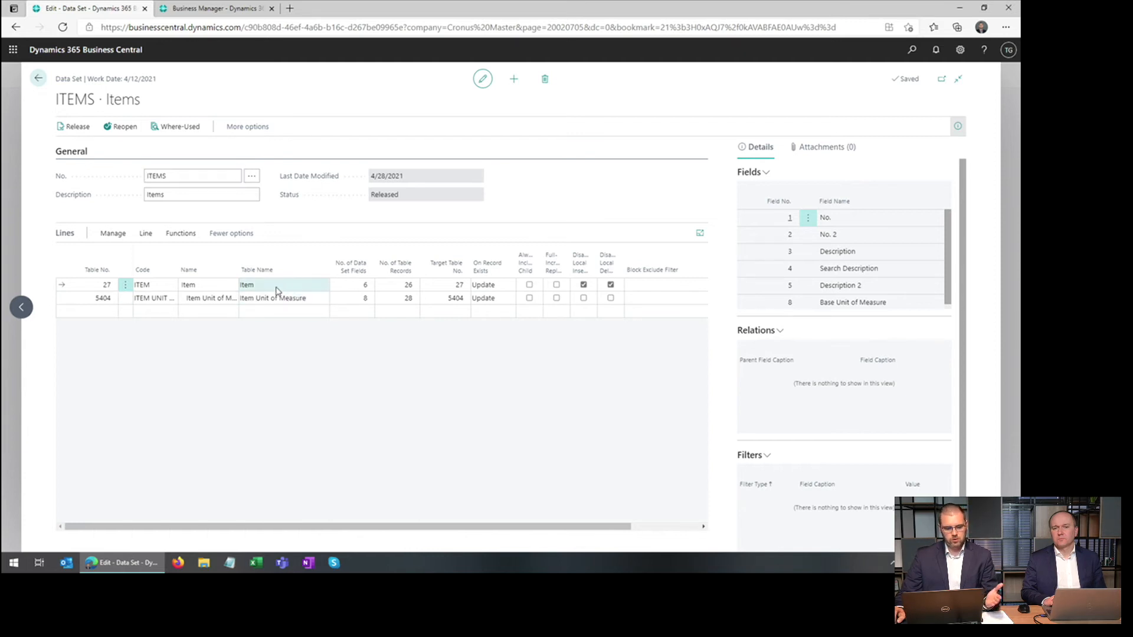
{"action": "left_click", "coordinate": [146, 233]}
{"action": "left_click", "coordinate": [81, 255]}
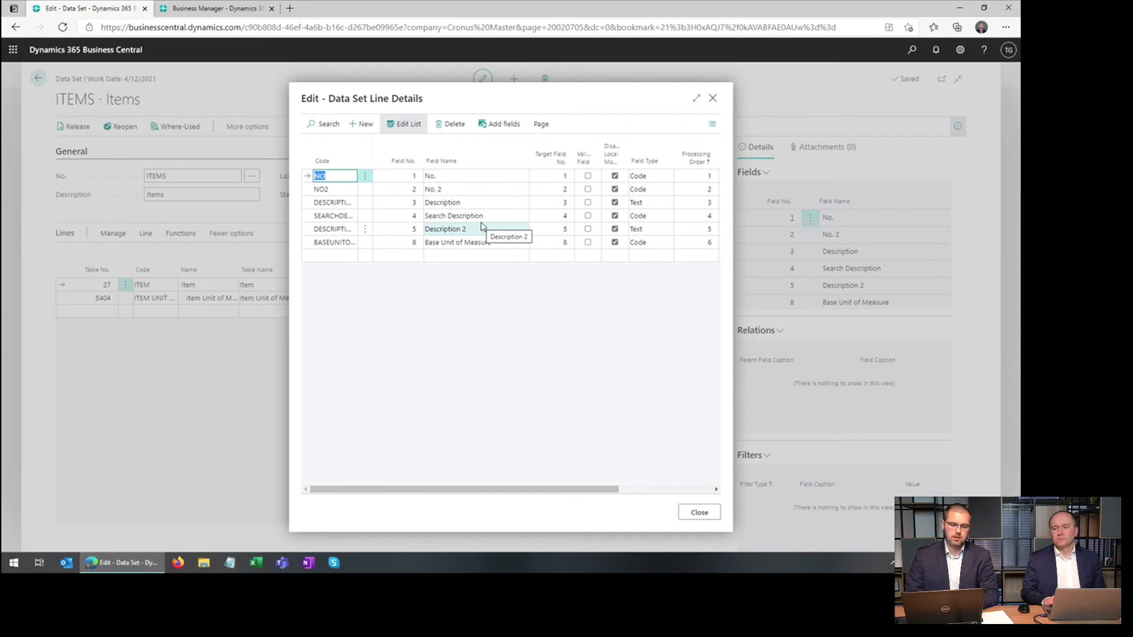
{"action": "key", "text": "Down"}
{"action": "key", "text": "Tab"}
{"action": "key", "text": "Tab"}
{"action": "key", "text": "Up"}
{"action": "key", "text": "Down"}
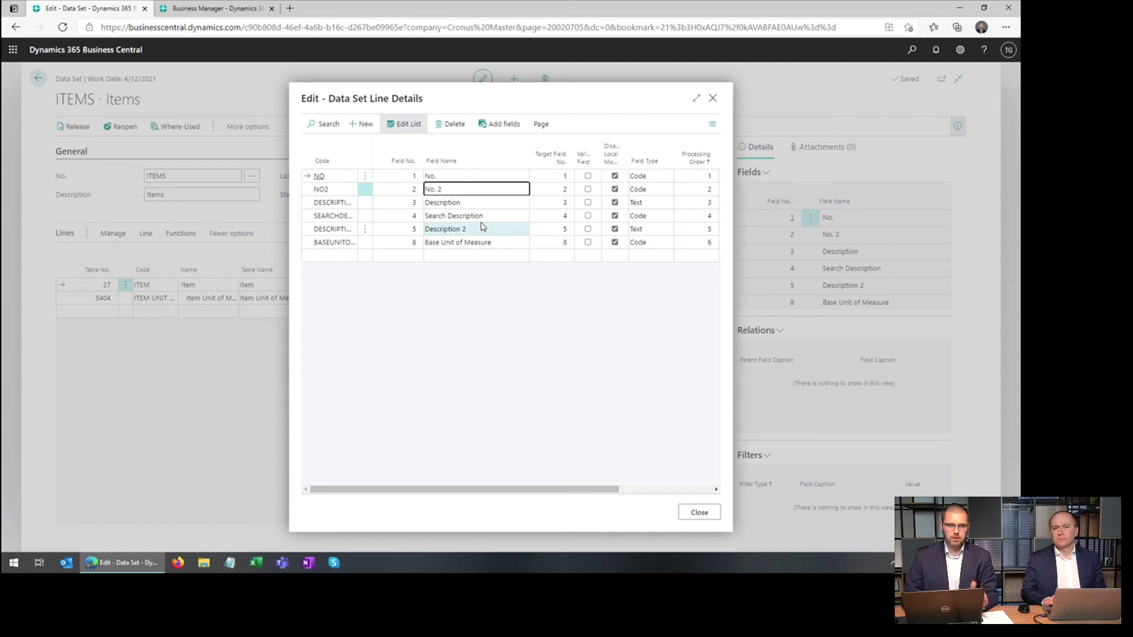
{"action": "key", "text": "Down"}
{"action": "key", "text": "Down"}
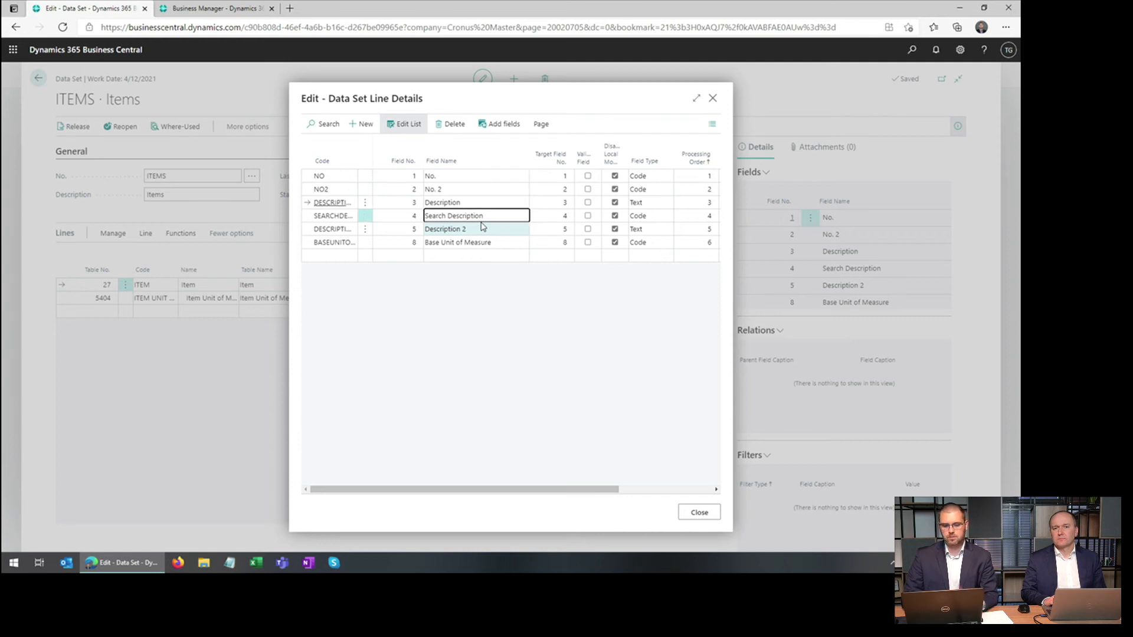
{"action": "key", "text": "Right"}
{"action": "key", "text": "Up"}
{"action": "key", "text": "Left"}
{"action": "key", "text": "Down"}
{"action": "key", "text": "Up"}
{"action": "key", "text": "Down"}
{"action": "key", "text": "Up"}
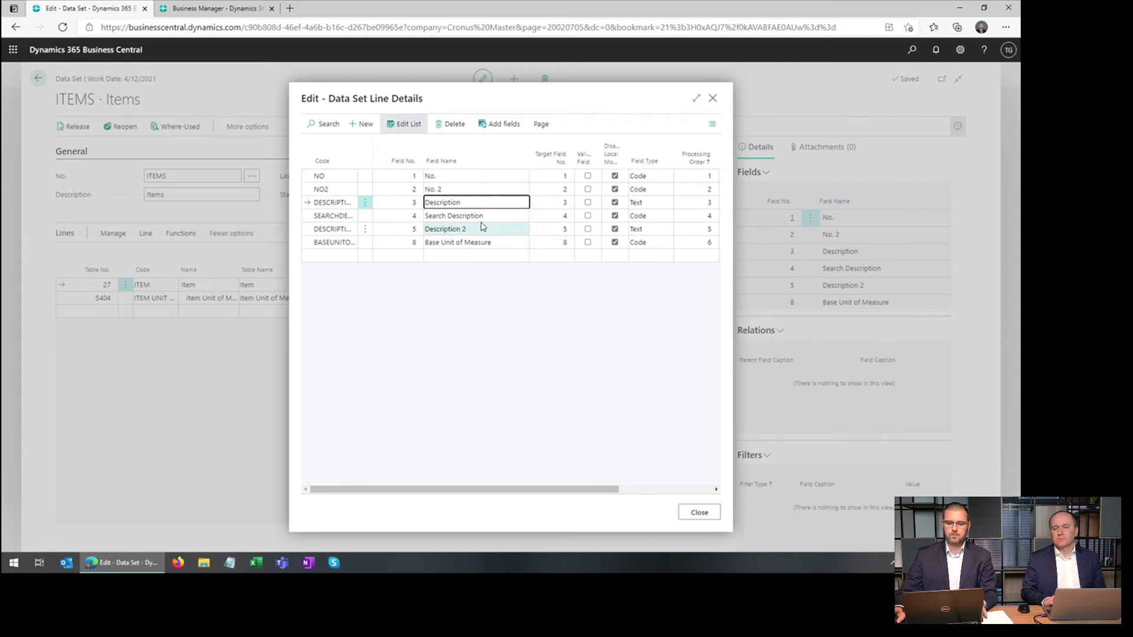
{"action": "left_click", "coordinate": [698, 513]}
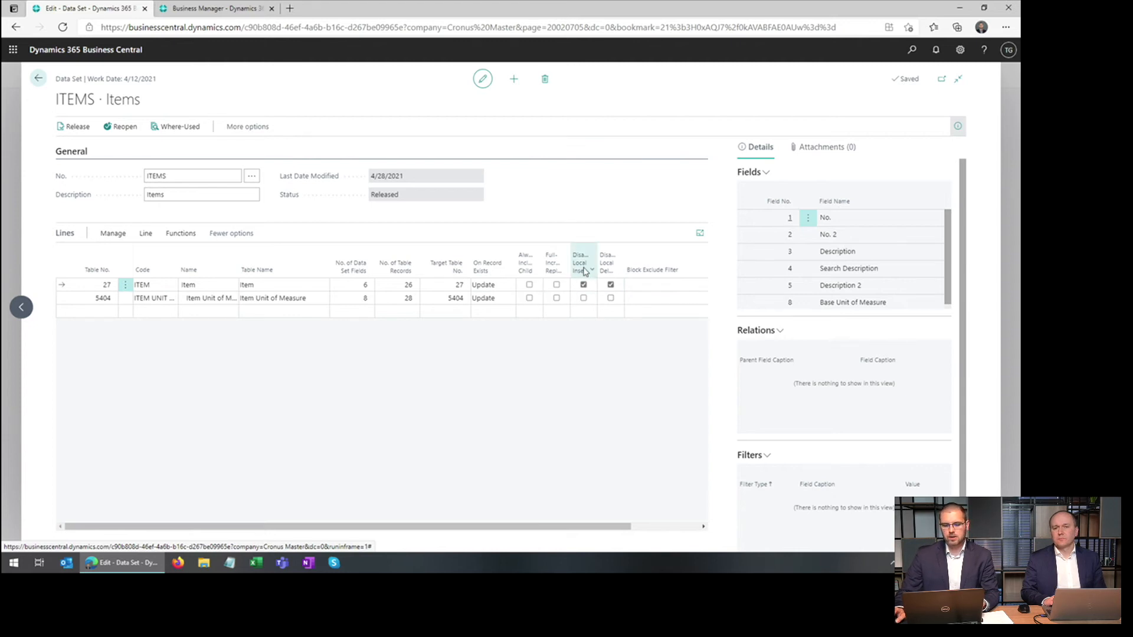
Step: Check the local insert and delete restrictions on the Item line and the local modification flags of its fields, and leave the data set
{"action": "mouse_move", "coordinate": [584, 273]}
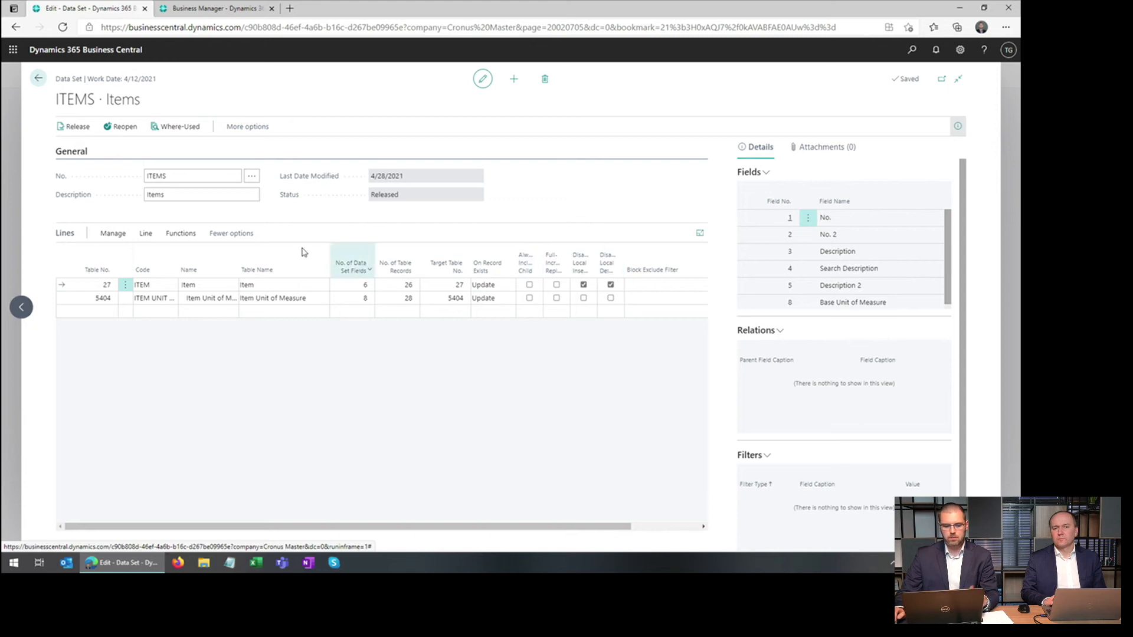
{"action": "left_click", "coordinate": [146, 238]}
{"action": "left_click", "coordinate": [74, 253]}
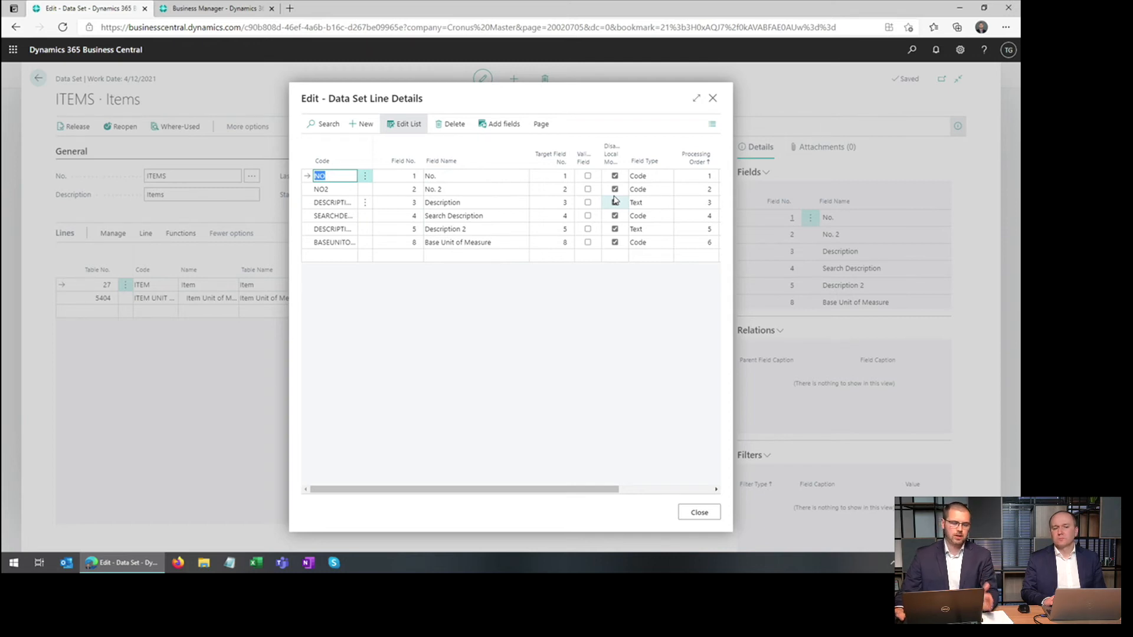
{"action": "left_click", "coordinate": [713, 99]}
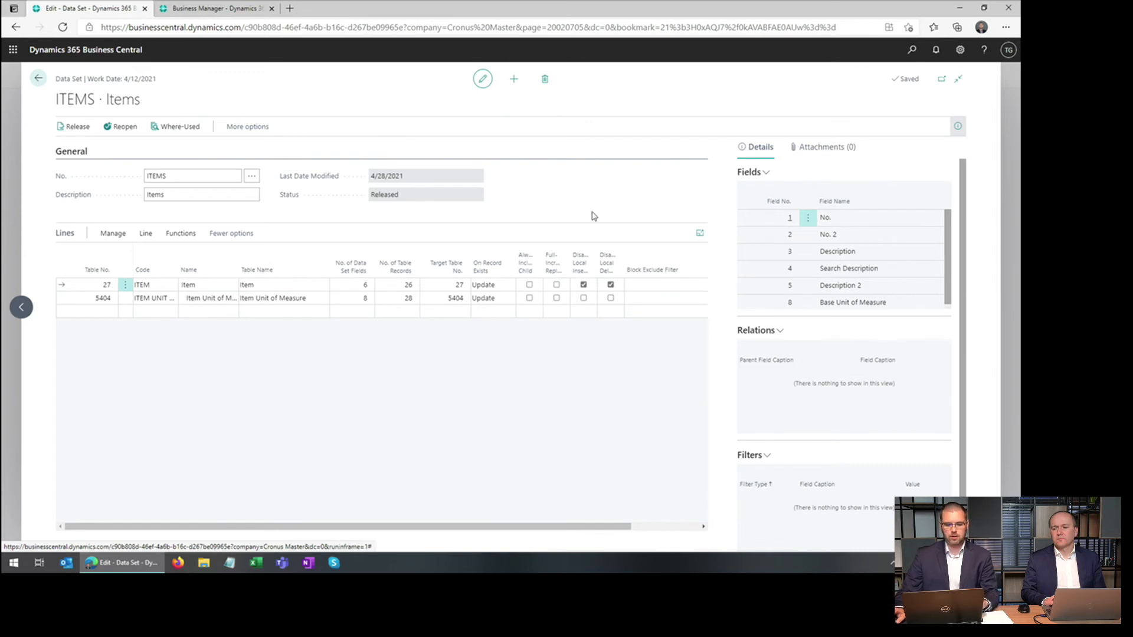
{"action": "left_click", "coordinate": [40, 78]}
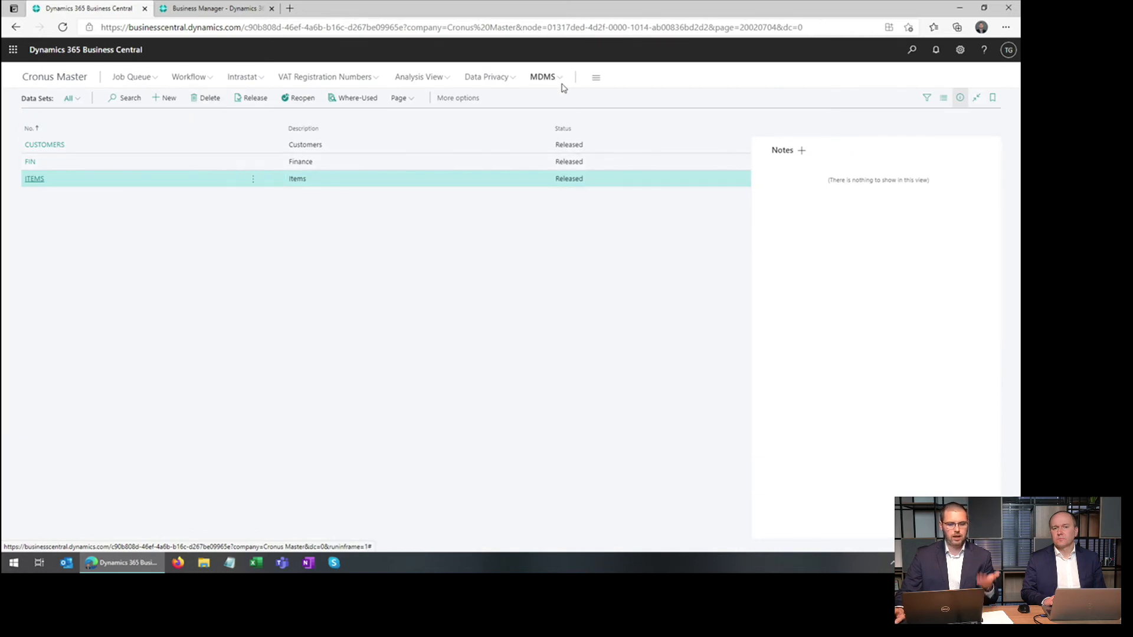
Step: Open the MDMS Replications list and bring up REP004, Items > Cronus Denmark, for editing
{"action": "left_click", "coordinate": [562, 82]}
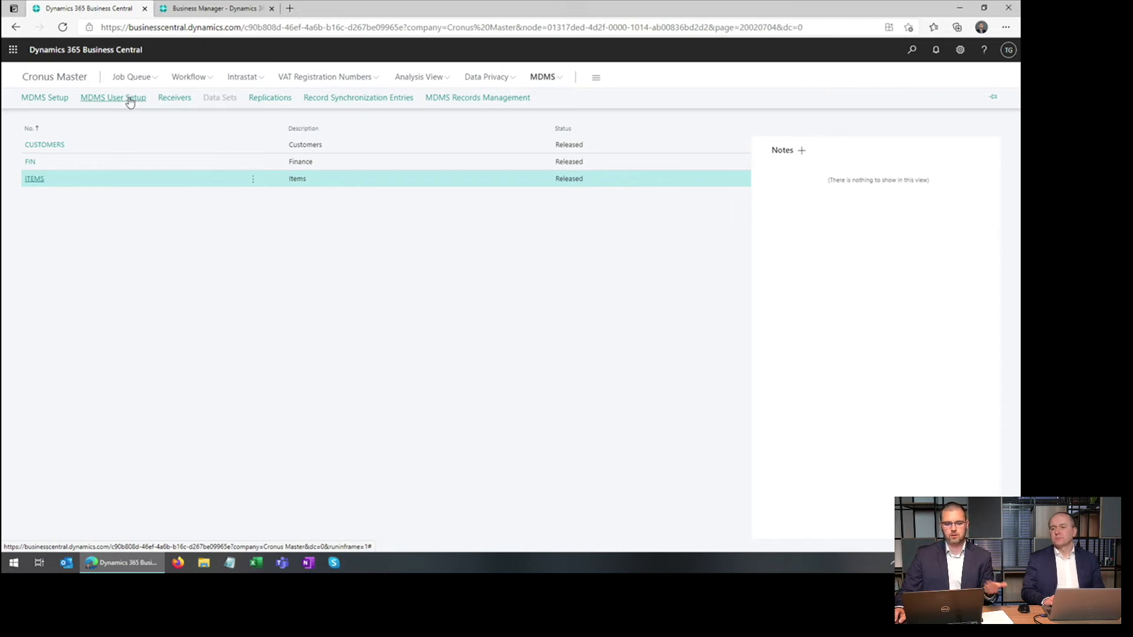
{"action": "left_click", "coordinate": [258, 100]}
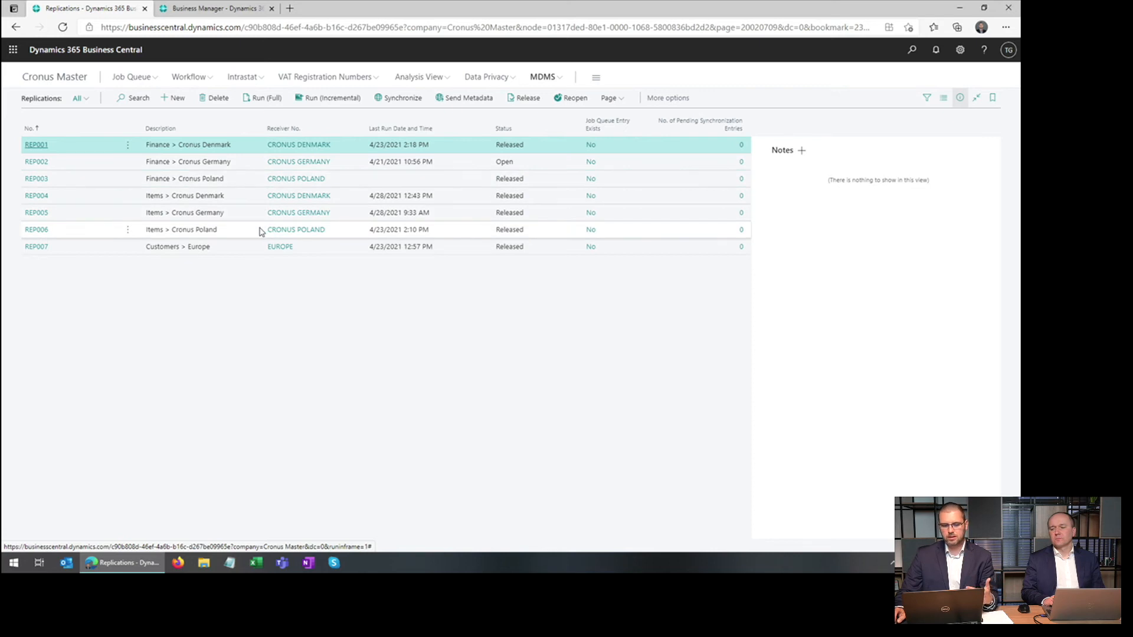
{"action": "left_click", "coordinate": [230, 215]}
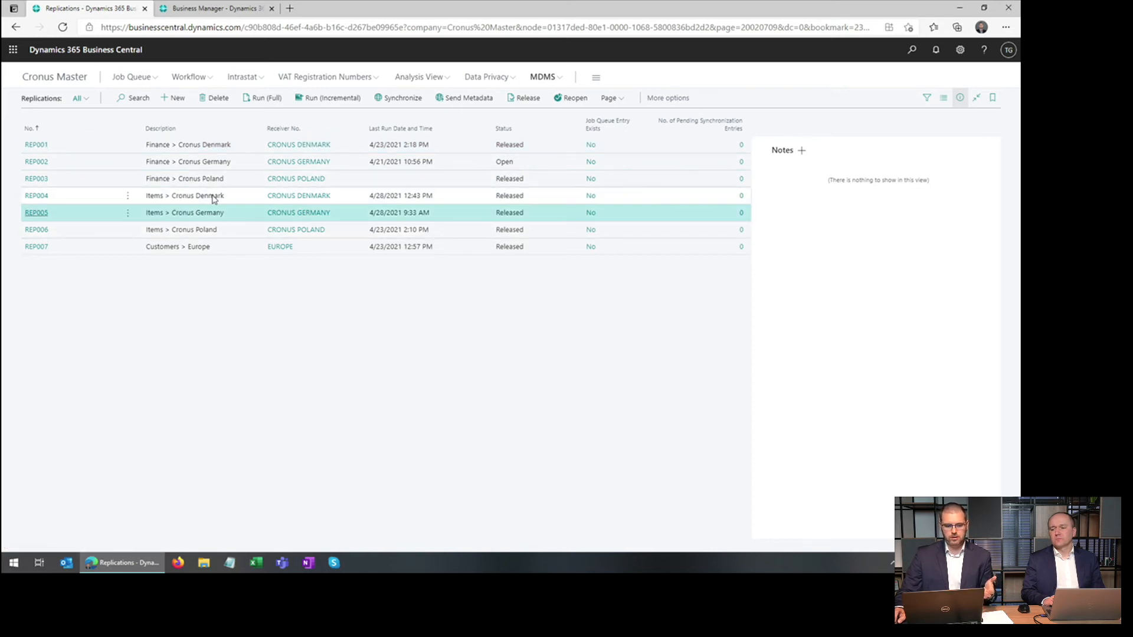
{"action": "left_click", "coordinate": [131, 196]}
{"action": "left_click", "coordinate": [132, 196]}
{"action": "left_click", "coordinate": [124, 235]}
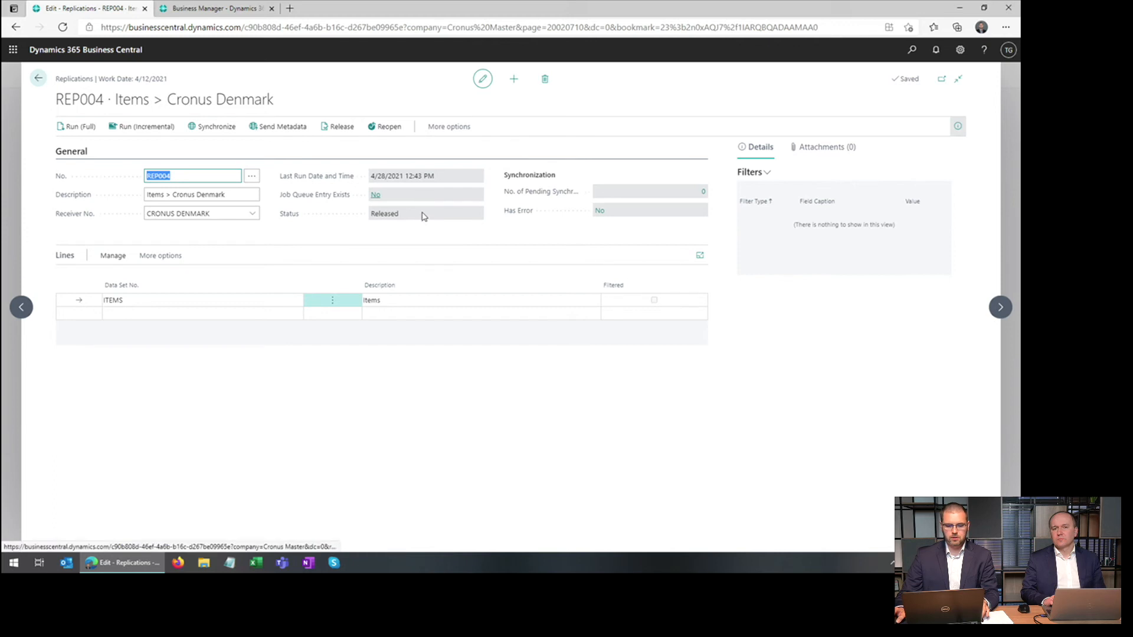
Step: Switch to the Cronus Denmark A/S company and open its Items list
{"action": "left_click", "coordinate": [211, 8]}
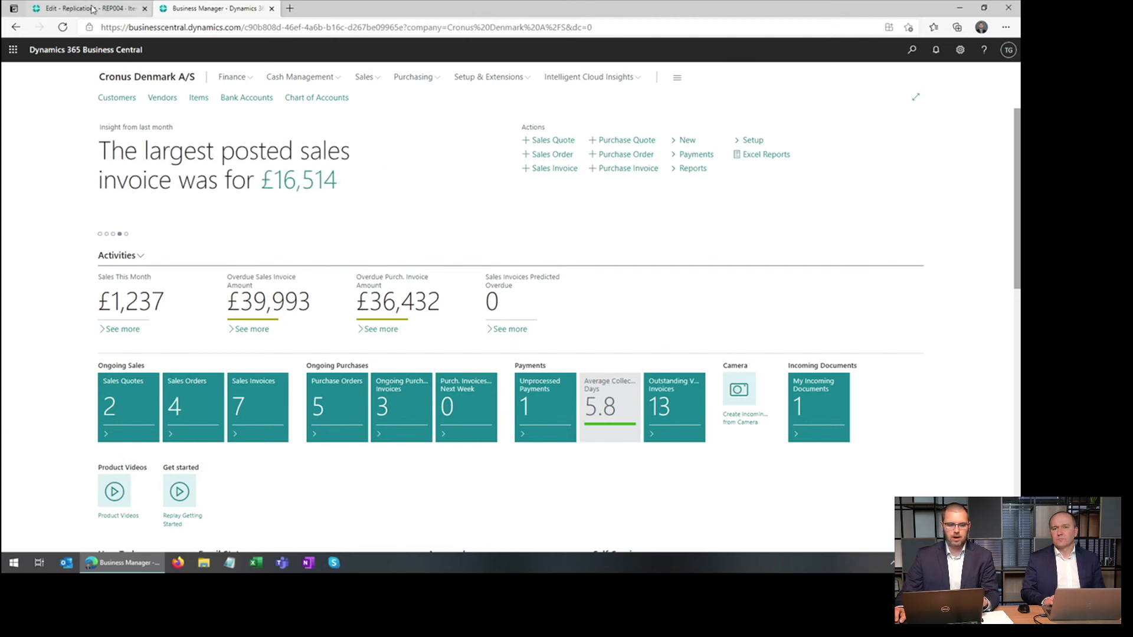
{"action": "left_click", "coordinate": [375, 81]}
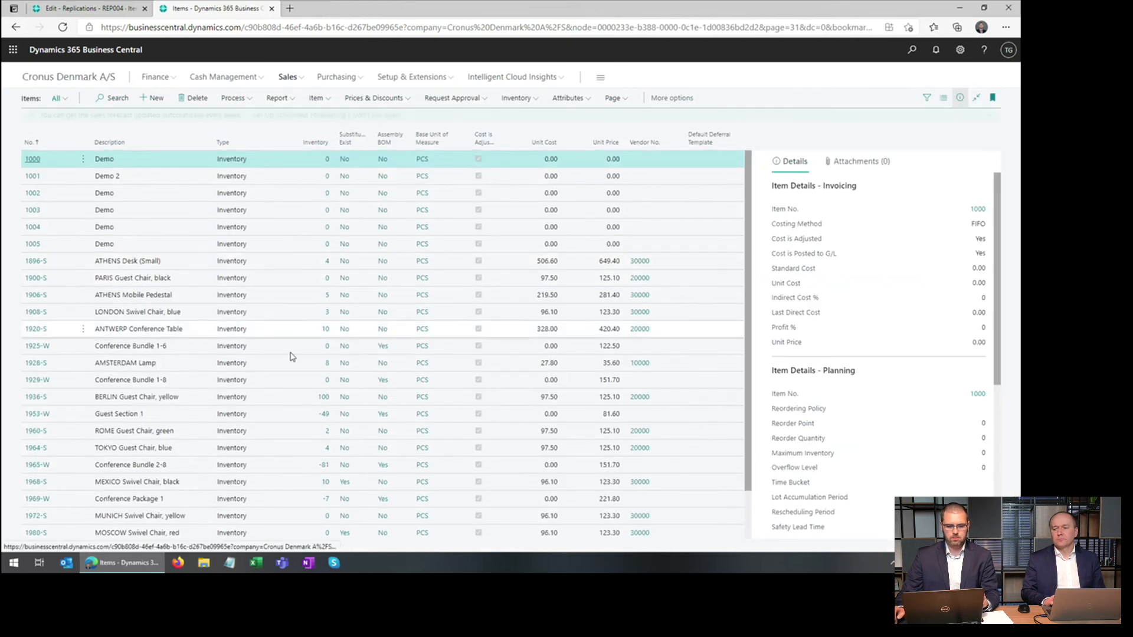
Step: Locate item 1896-S in the Cronus Denmark list, and return to Cronus Master to open its Items list
{"action": "left_click", "coordinate": [174, 262]}
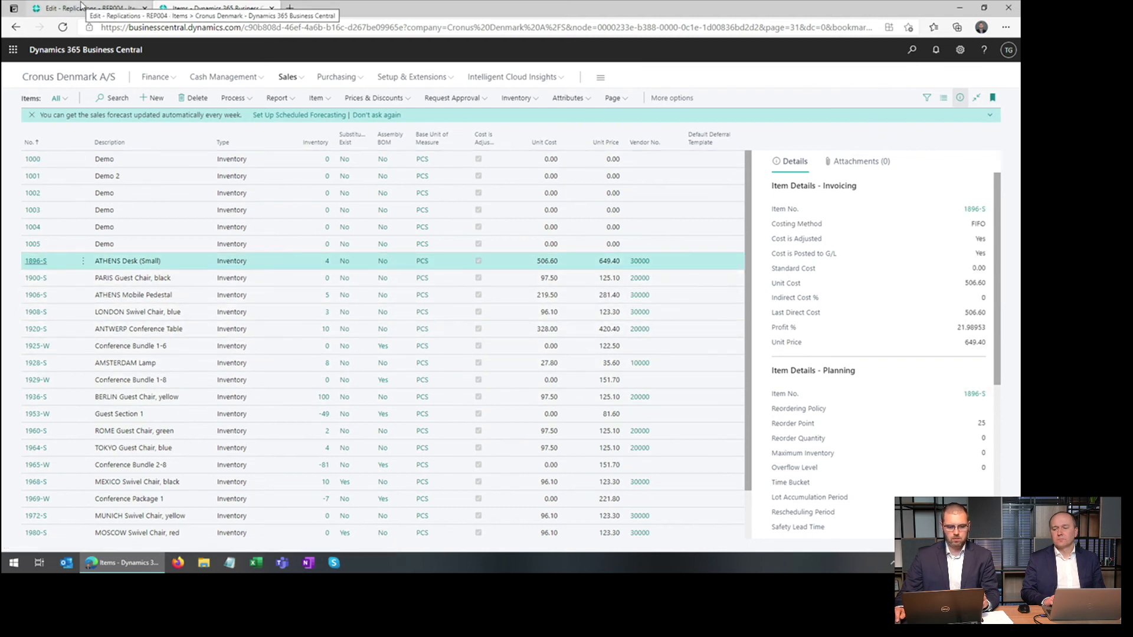
{"action": "left_click", "coordinate": [81, 6]}
{"action": "left_click", "coordinate": [40, 84]}
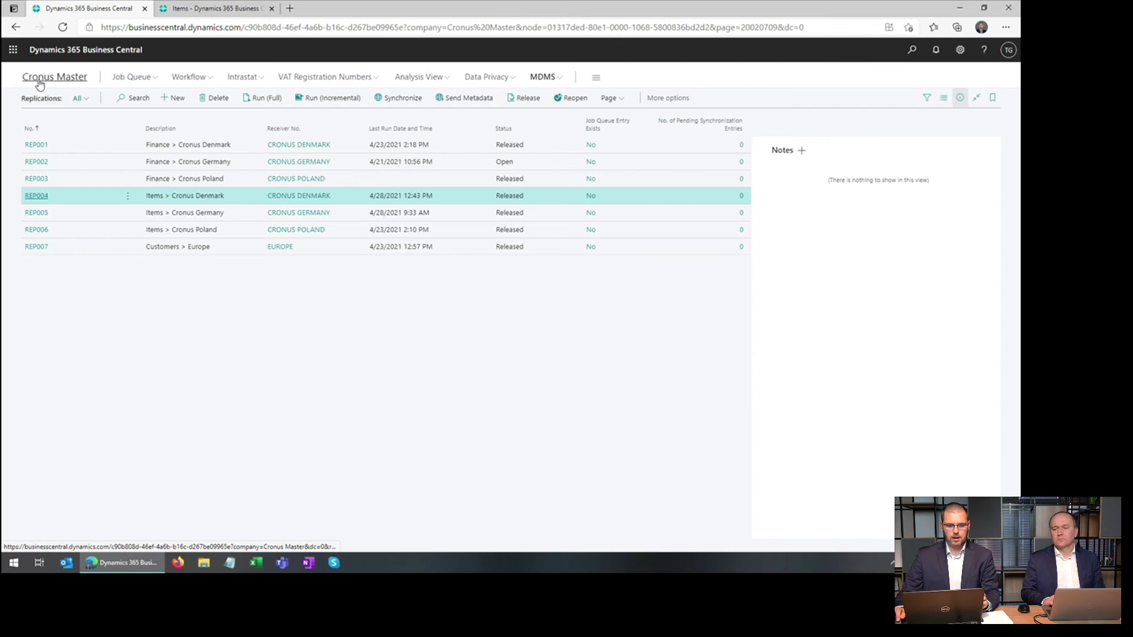
{"action": "left_click", "coordinate": [912, 50]}
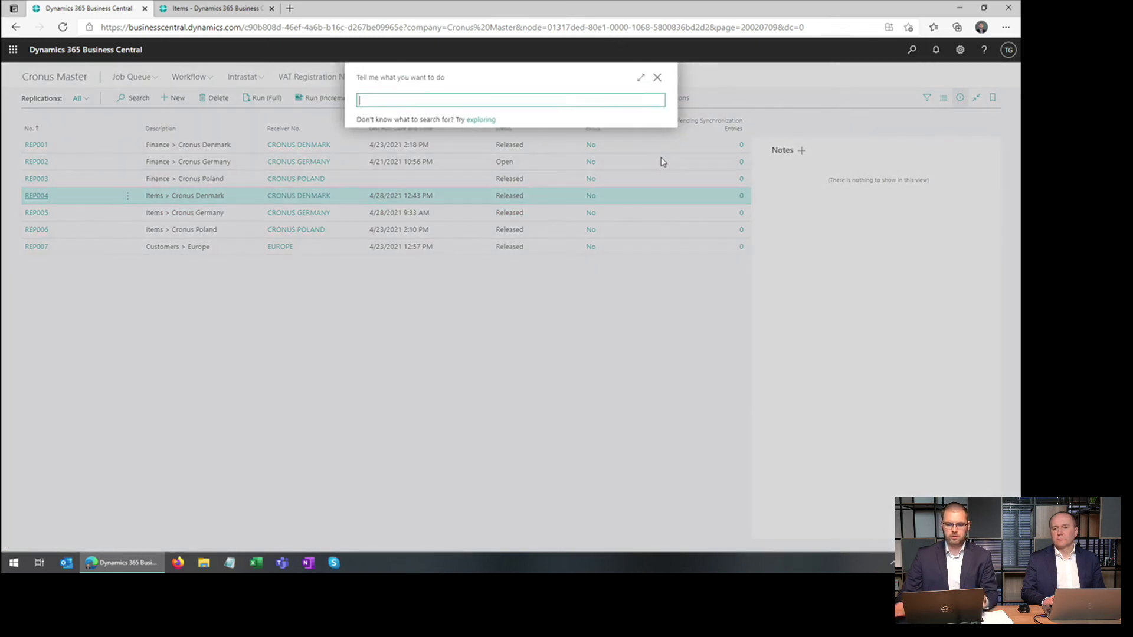
{"action": "type", "text": "items"}
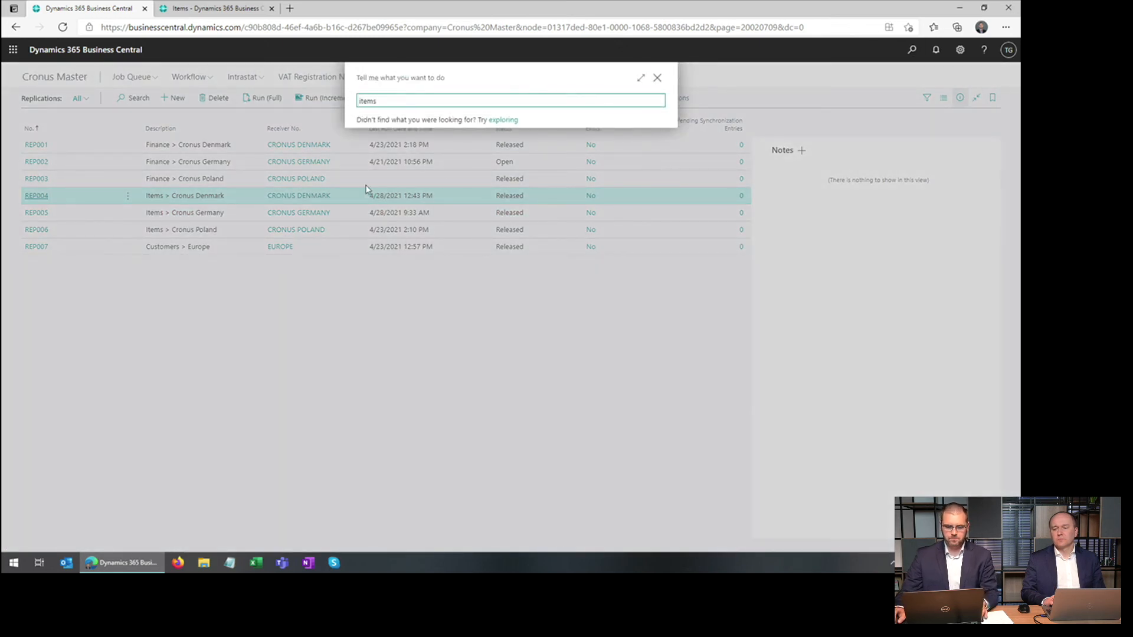
{"action": "left_click", "coordinate": [390, 184]}
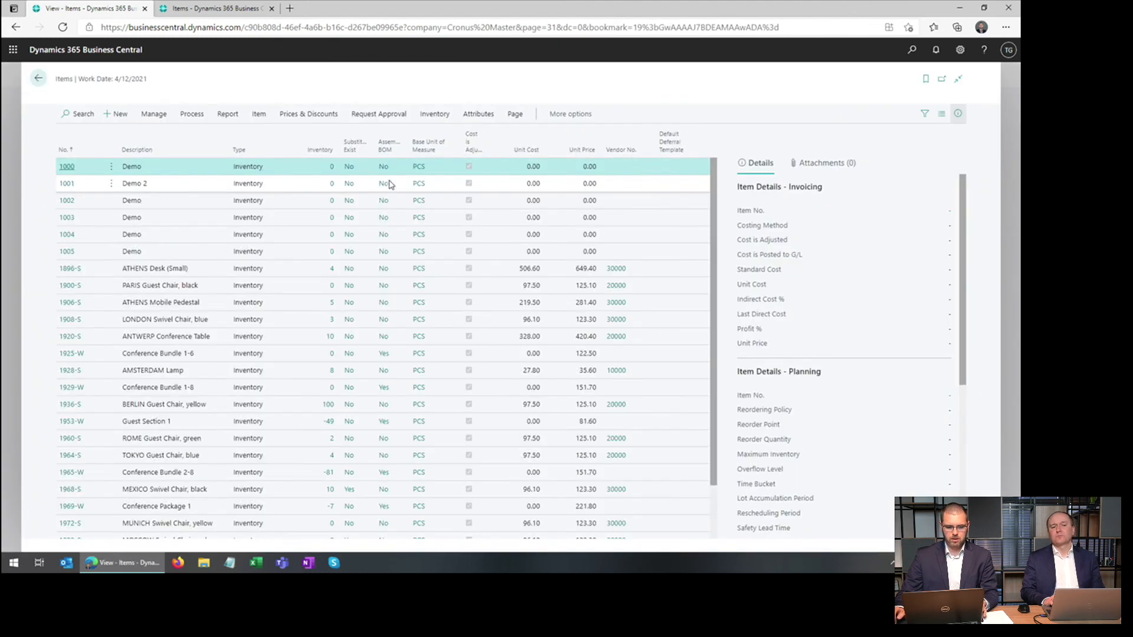
Step: Edit item 1896-S in Cronus Master, changing its description to ATHENS Desk (Big), and close the item card
{"action": "left_click", "coordinate": [106, 287]}
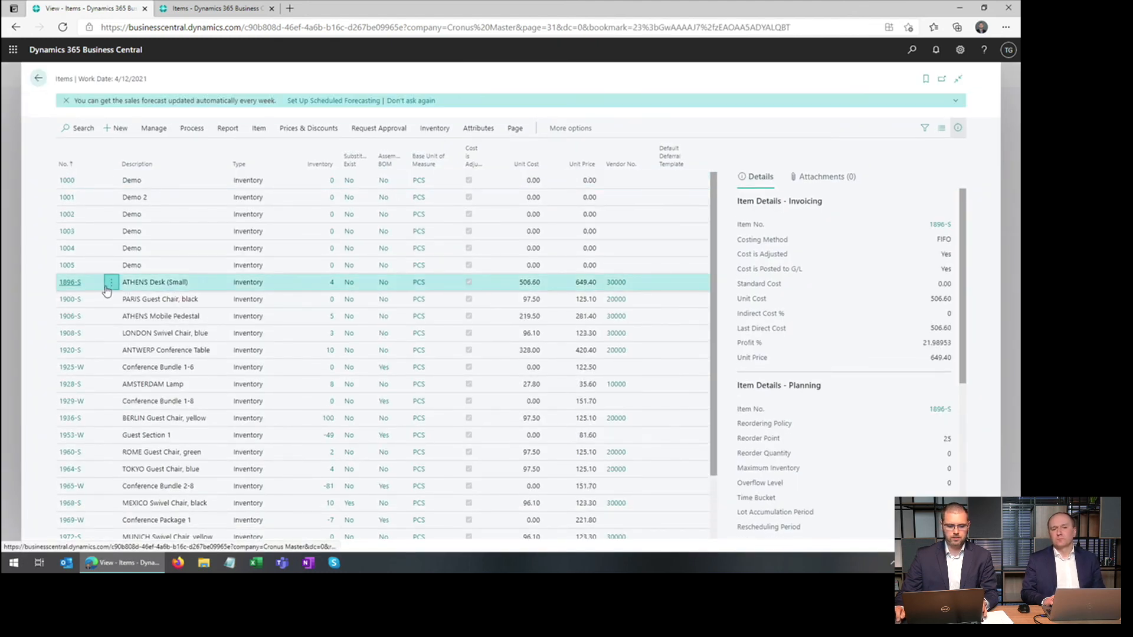
{"action": "left_click", "coordinate": [110, 285]}
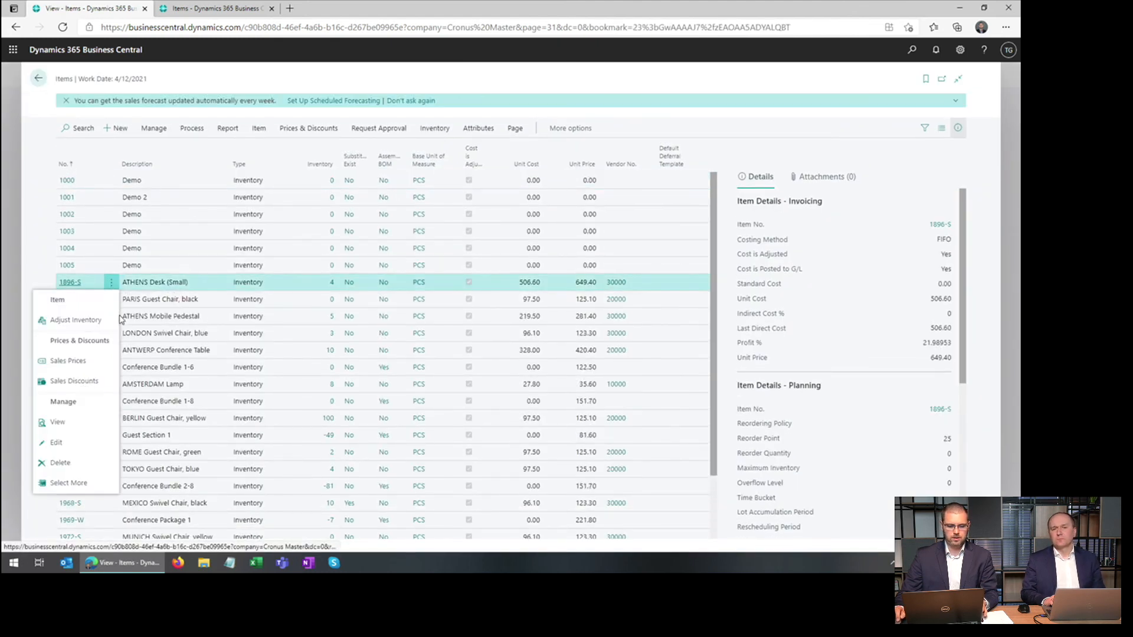
{"action": "left_click", "coordinate": [65, 448]}
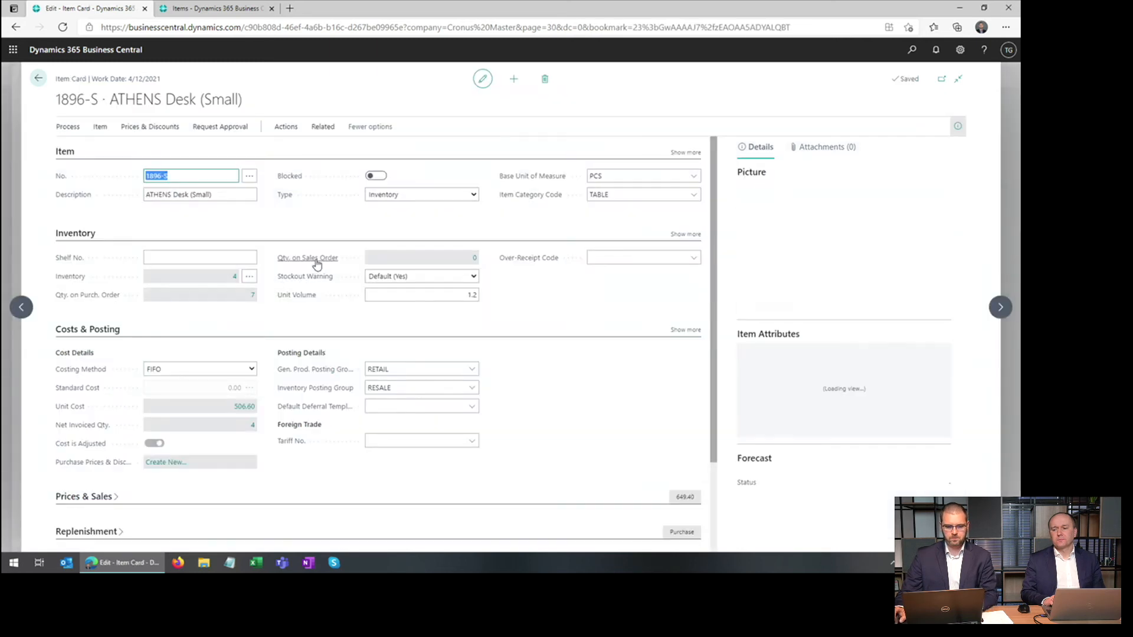
{"action": "left_click", "coordinate": [186, 192]}
{"action": "left_click", "coordinate": [204, 197]}
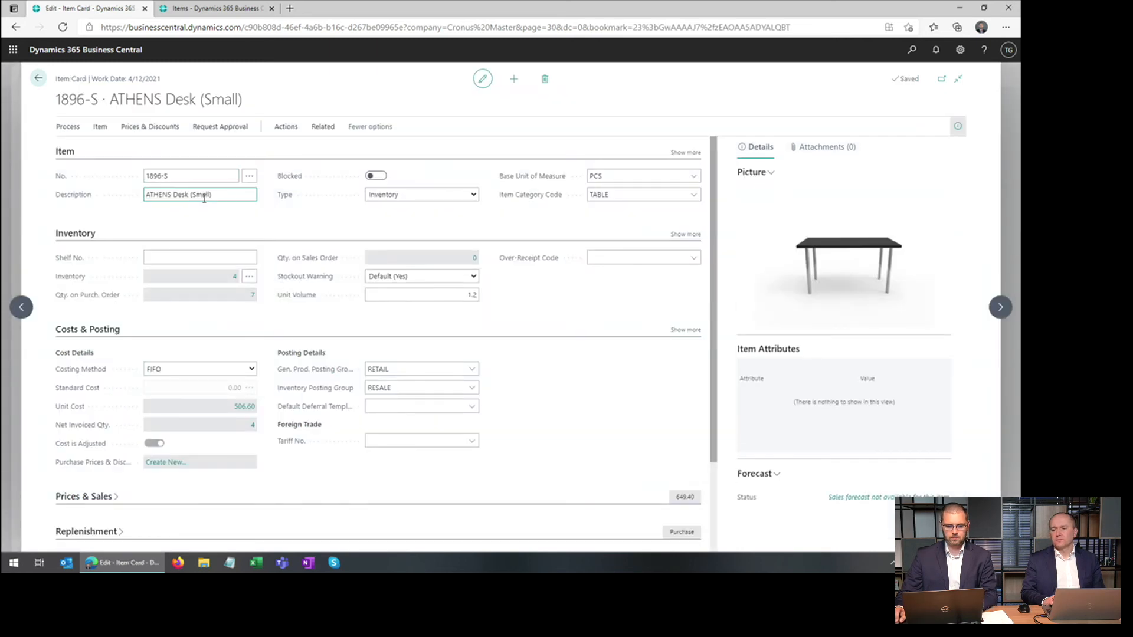
{"action": "left_click_drag", "start_coordinate": [192, 195], "coordinate": [246, 194]}
{"action": "type", "text": "Big)"}
{"action": "key", "text": "Tab"}
{"action": "left_click", "coordinate": [40, 81]}
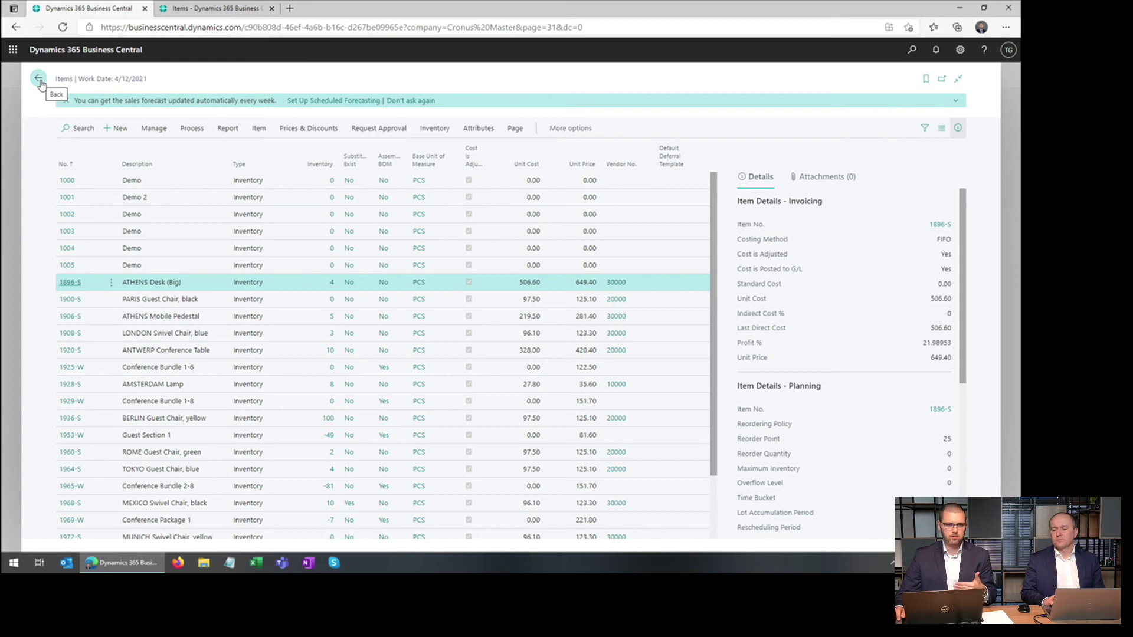
Step: Return to the replications list, open REP004 for editing and run an incremental replication of items to Cronus Denmark
{"action": "left_click", "coordinate": [39, 80]}
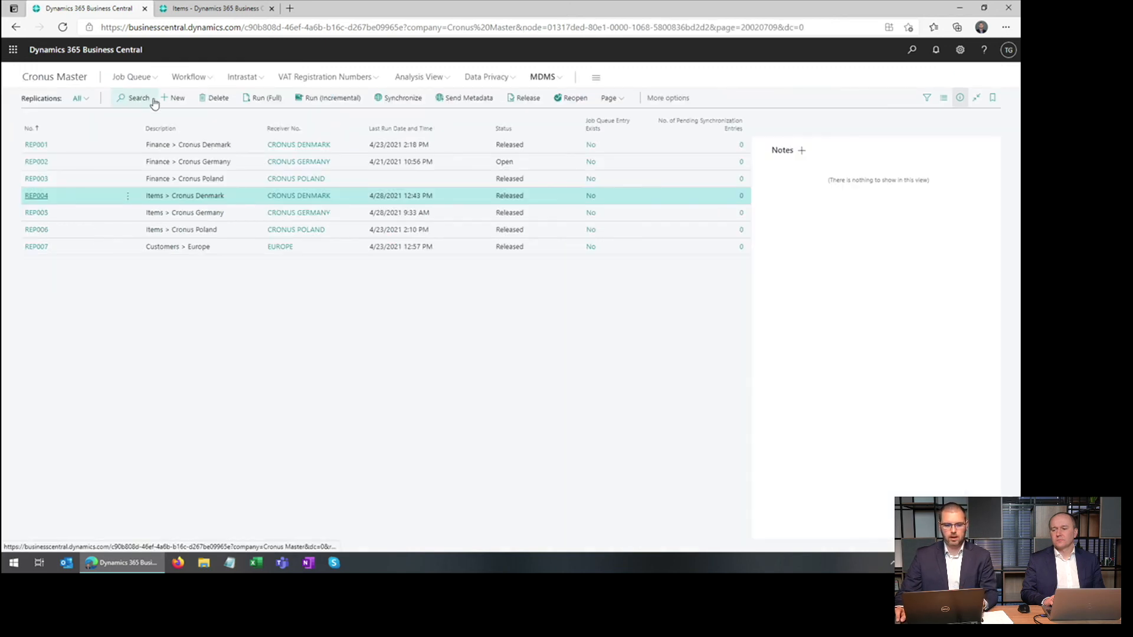
{"action": "left_click", "coordinate": [128, 196]}
{"action": "left_click", "coordinate": [103, 230]}
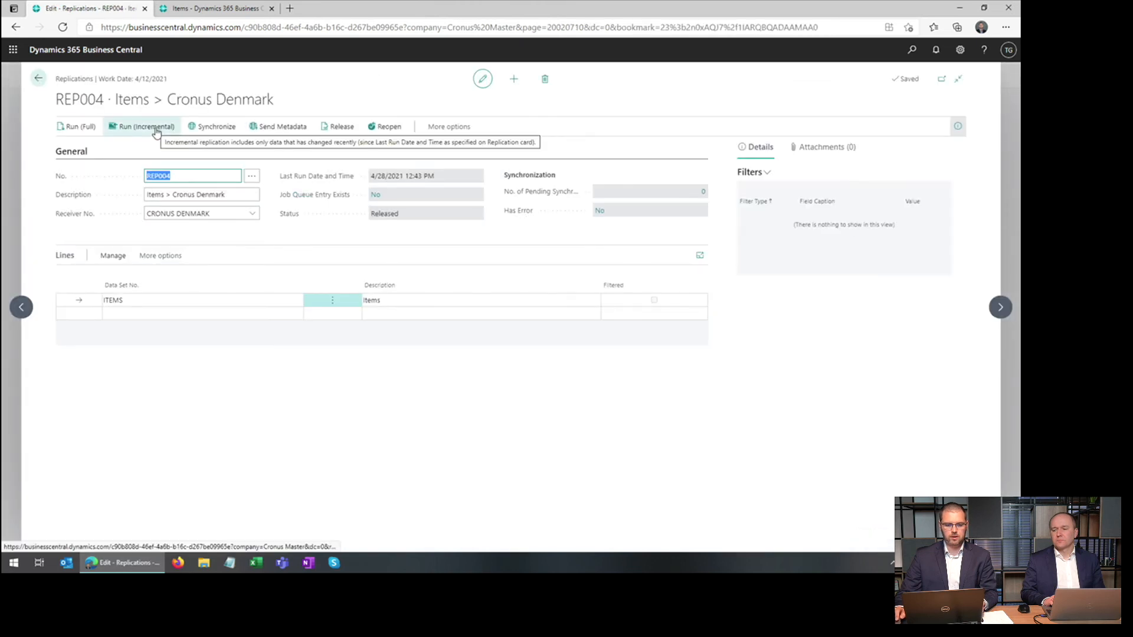
{"action": "left_click", "coordinate": [156, 130]}
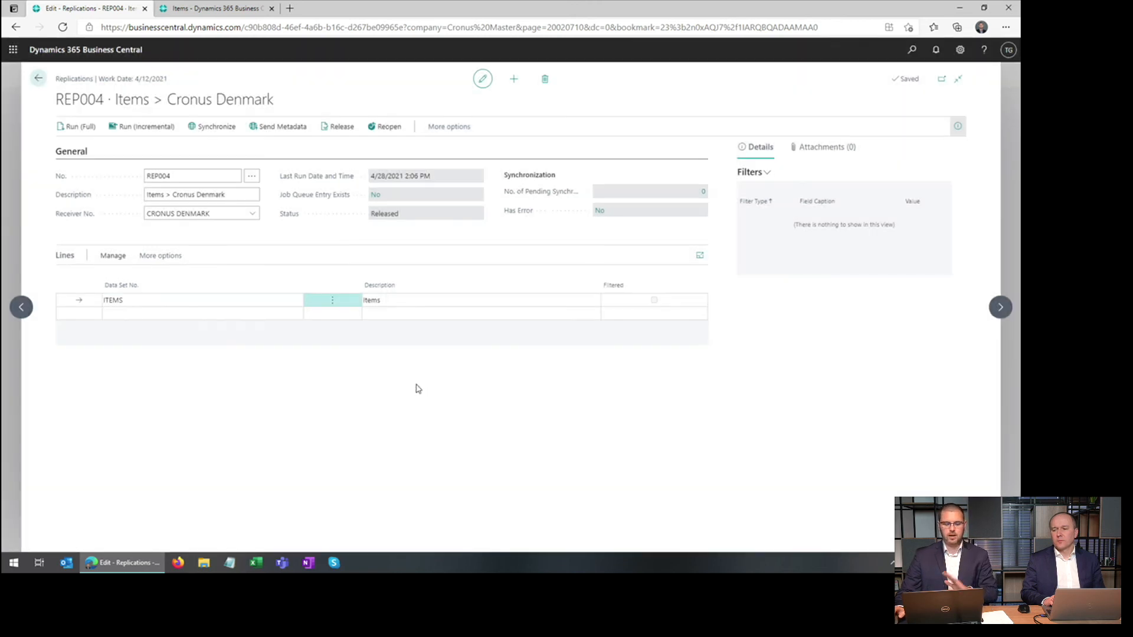
Step: Switch to the Cronus Denmark Items list, check the description of item 1896-S and open its card for editing
{"action": "left_click", "coordinate": [216, 7]}
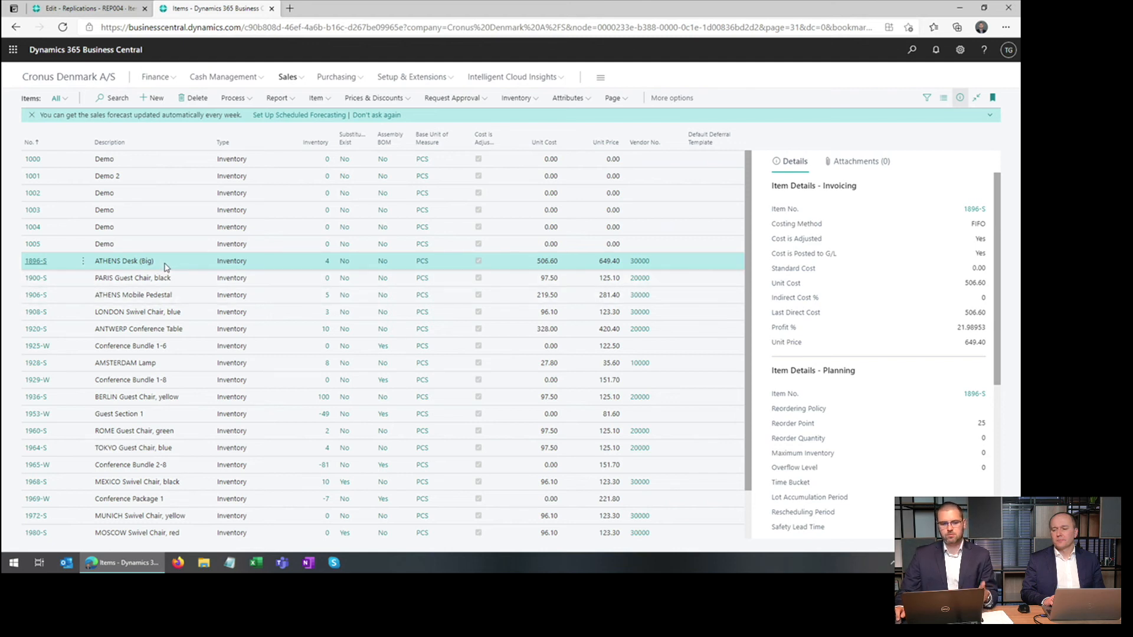
{"action": "left_click", "coordinate": [84, 265]}
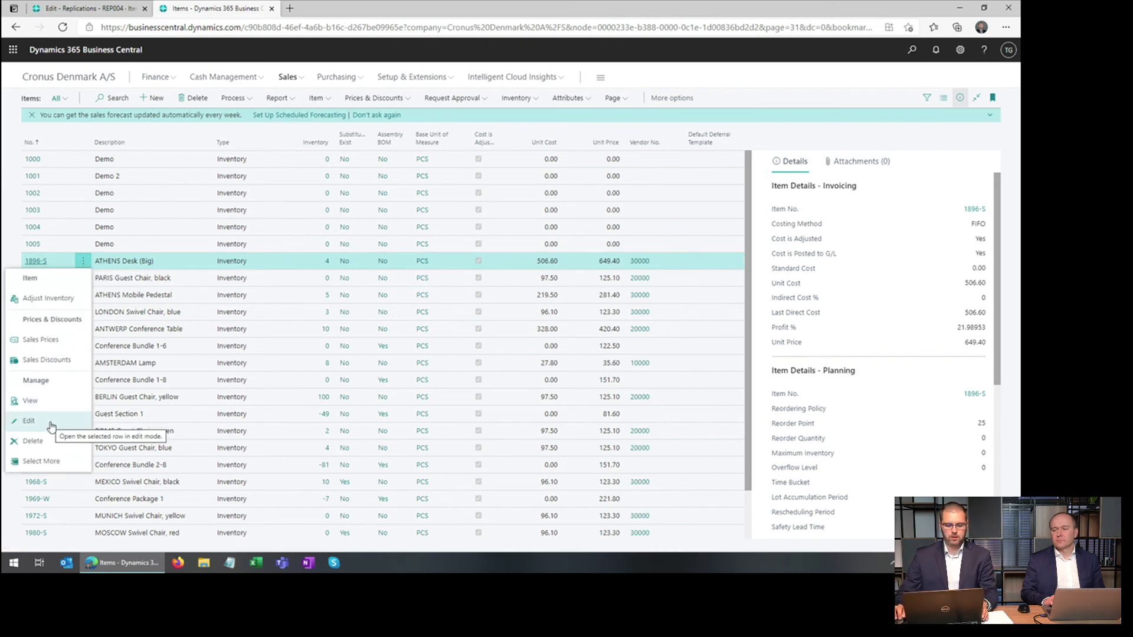
{"action": "left_click", "coordinate": [50, 426]}
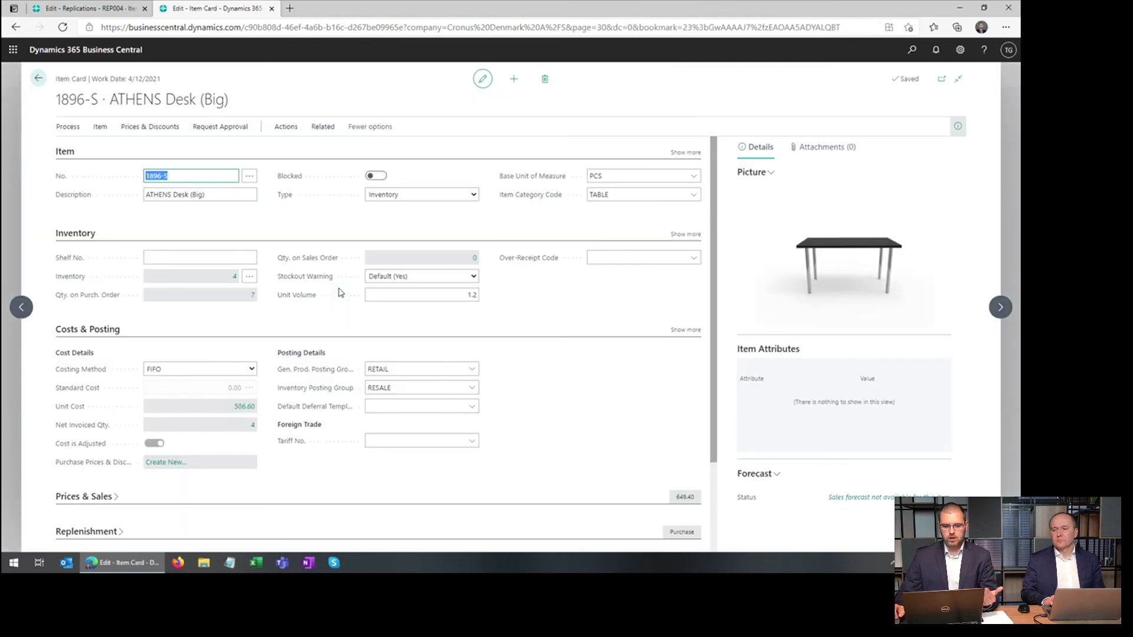
Step: Try to change the description of item 1896-S in Cronus Denmark to ATHENS Desk (Great)
{"action": "left_click", "coordinate": [227, 195]}
{"action": "left_click_drag", "start_coordinate": [189, 195], "coordinate": [248, 198]}
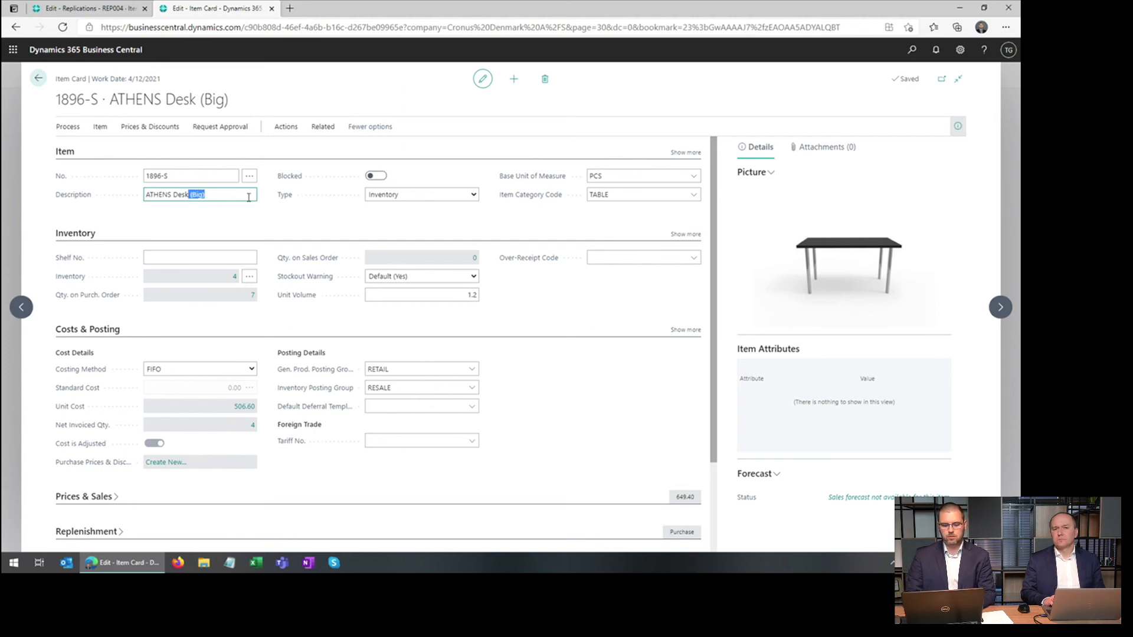
{"action": "key", "text": "BackSpace"}
{"action": "type", "text": "(Great"}
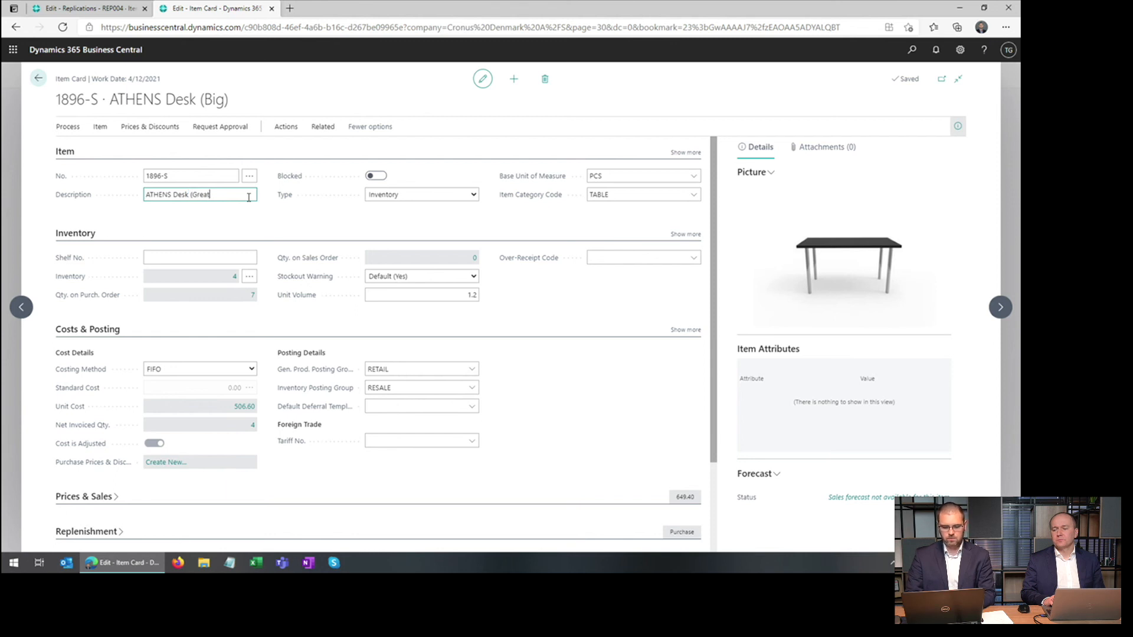
{"action": "key", "text": "Tab"}
{"action": "left_click", "coordinate": [187, 256]}
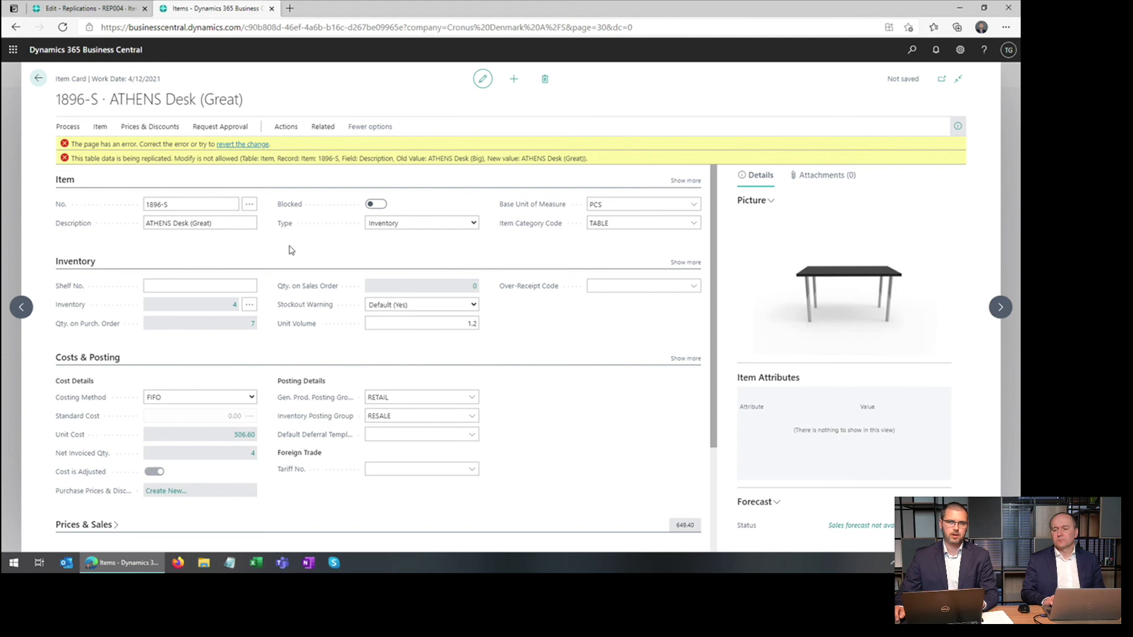
Step: Discard the local description change on item 1896-S and close the item card
{"action": "left_click", "coordinate": [223, 224]}
{"action": "left_click", "coordinate": [223, 224]}
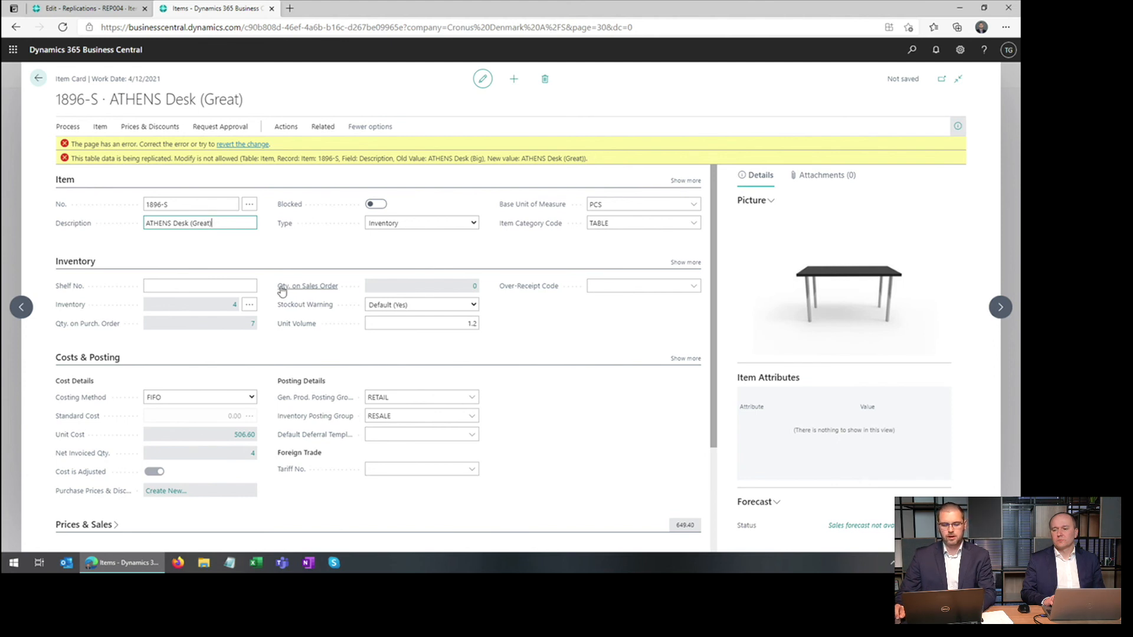
{"action": "key", "text": "Escape"}
{"action": "left_click", "coordinate": [566, 334]}
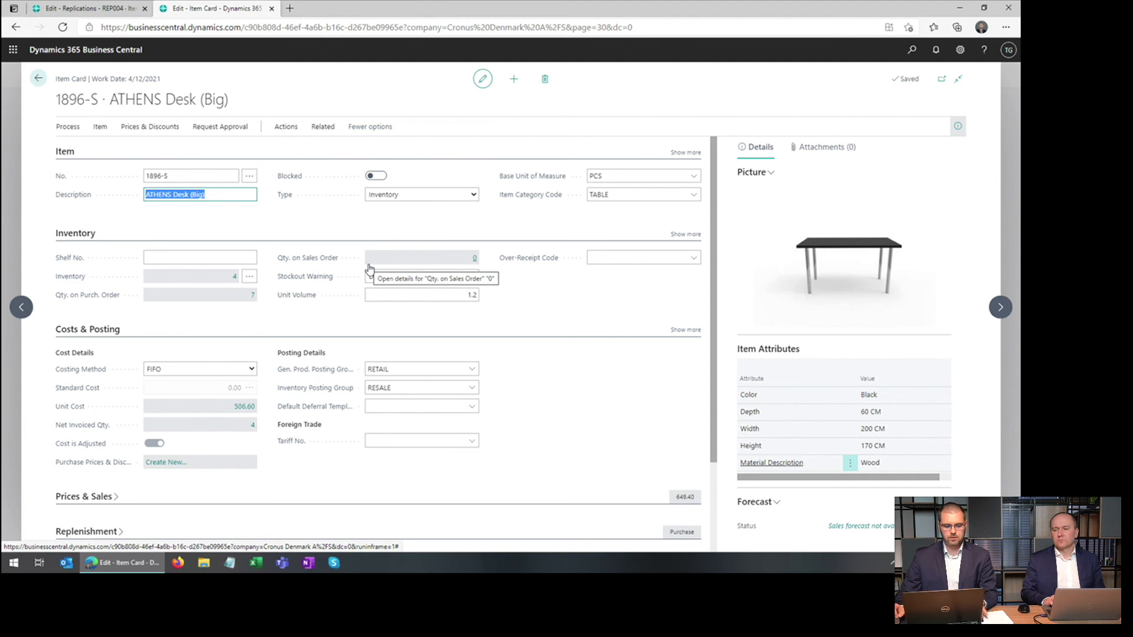
{"action": "key", "text": "Escape"}
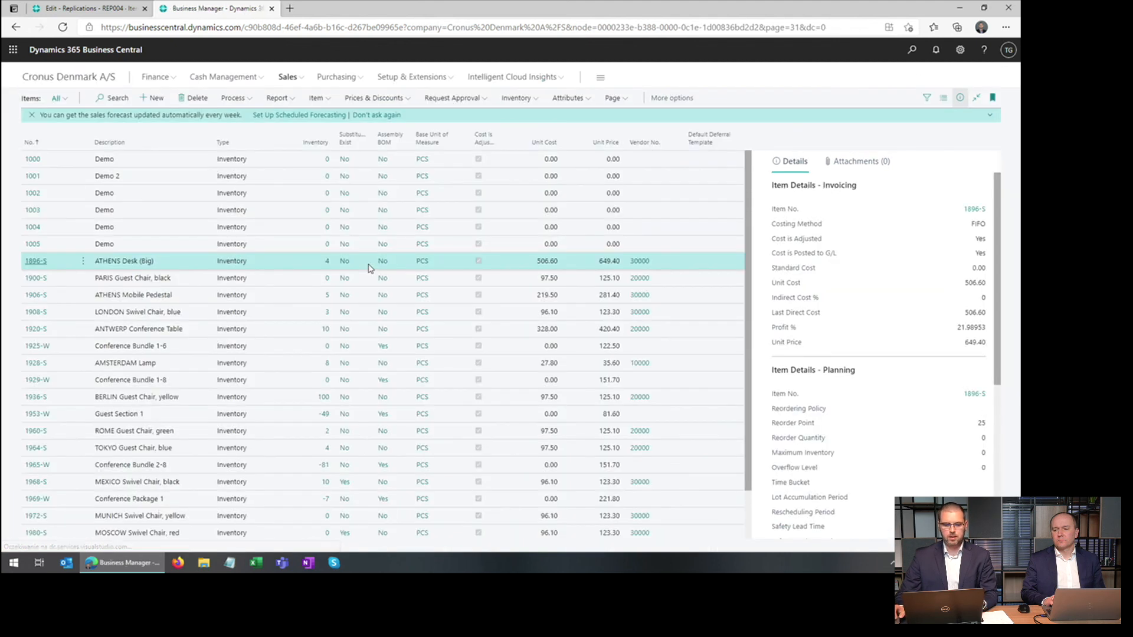
Step: Switch back to Cronus Master, leave replication REP004 and open MDMS Records Management
{"action": "left_click", "coordinate": [83, 9]}
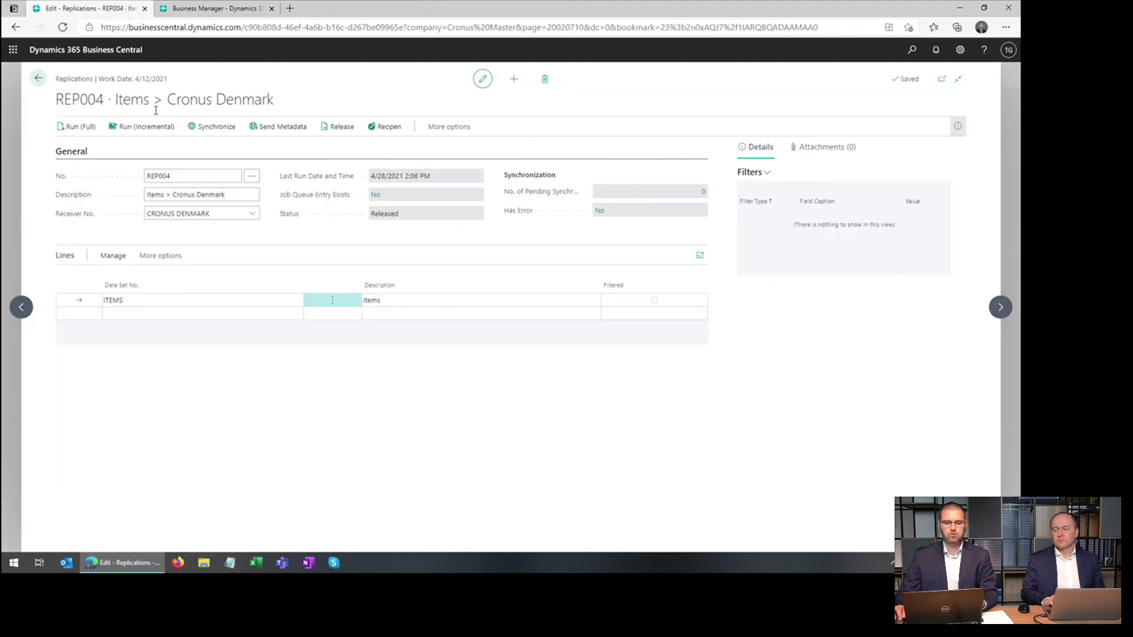
{"action": "mouse_move", "coordinate": [355, 195]}
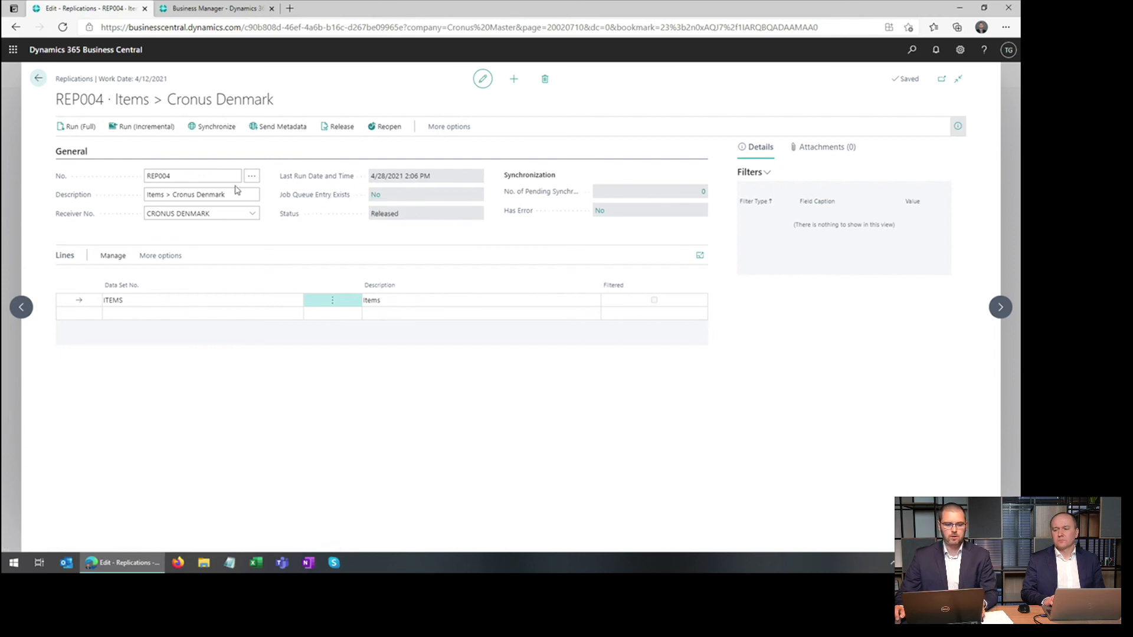
{"action": "left_click", "coordinate": [42, 84]}
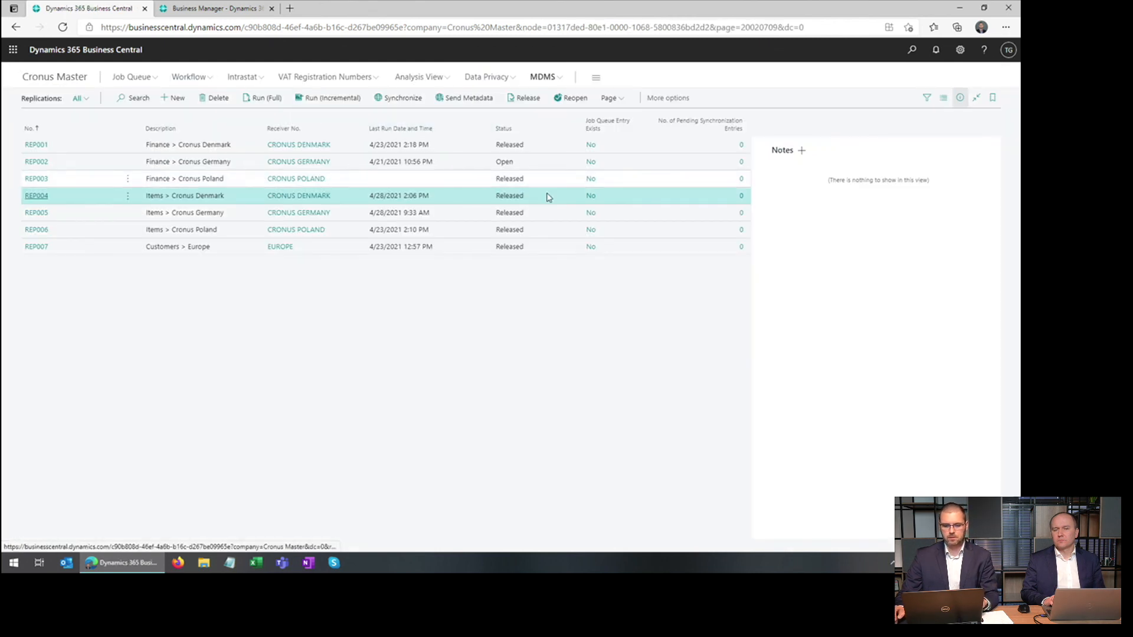
{"action": "left_click", "coordinate": [543, 77]}
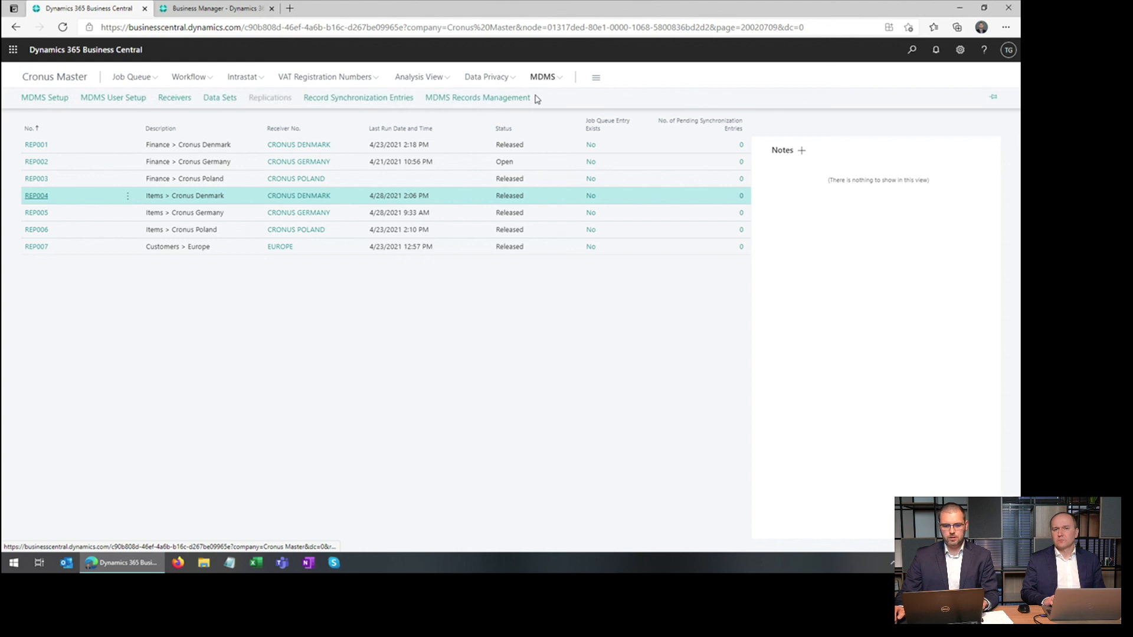
{"action": "left_click", "coordinate": [495, 101]}
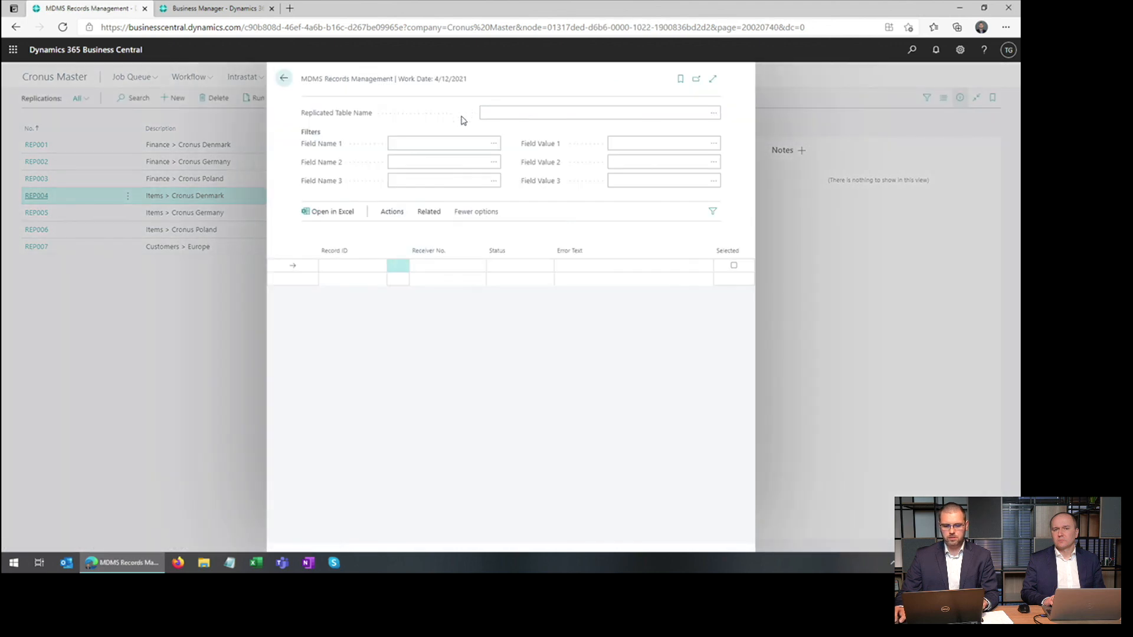
Step: Choose Item as the replicated table and load its records for all receivers without field filters
{"action": "left_click", "coordinate": [713, 113]}
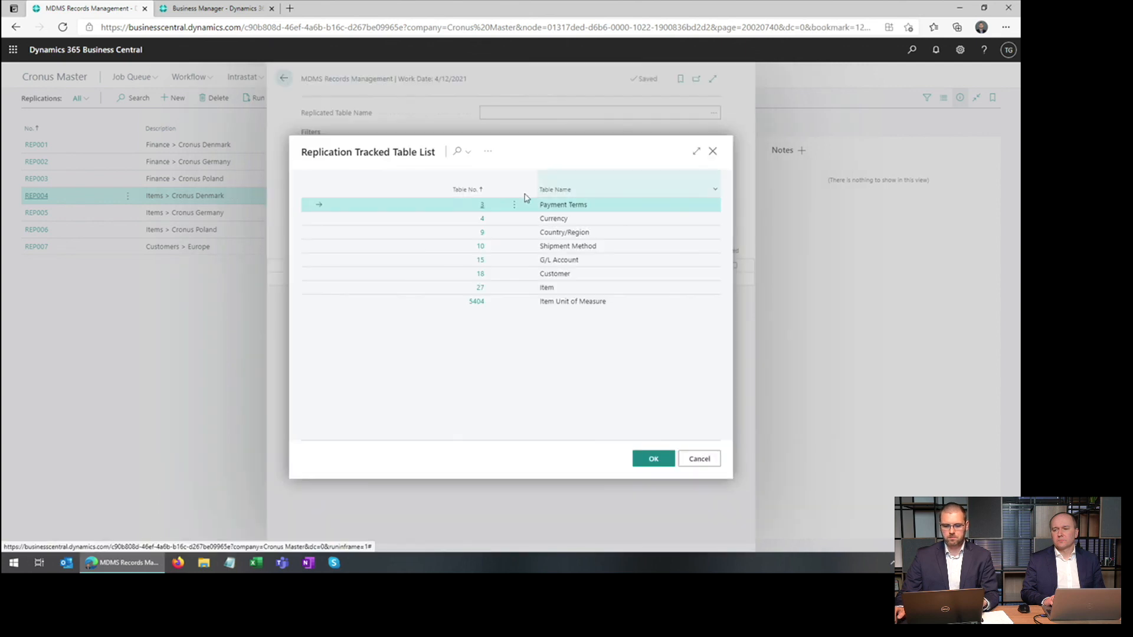
{"action": "left_click", "coordinate": [592, 290]}
{"action": "left_click", "coordinate": [653, 459]}
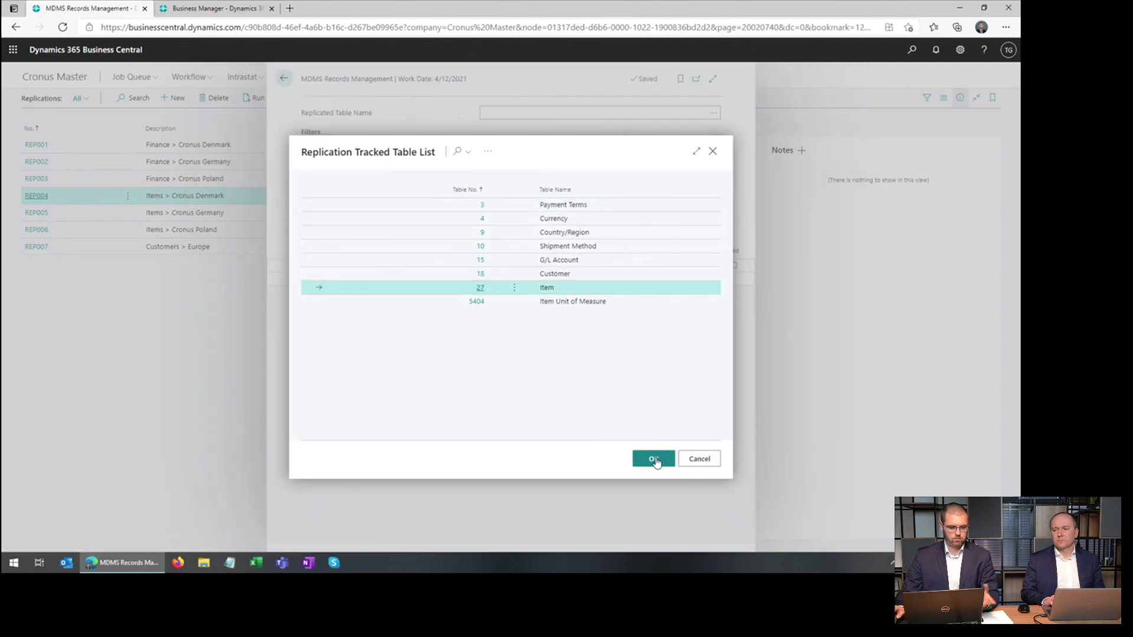
{"action": "key", "text": "Tab"}
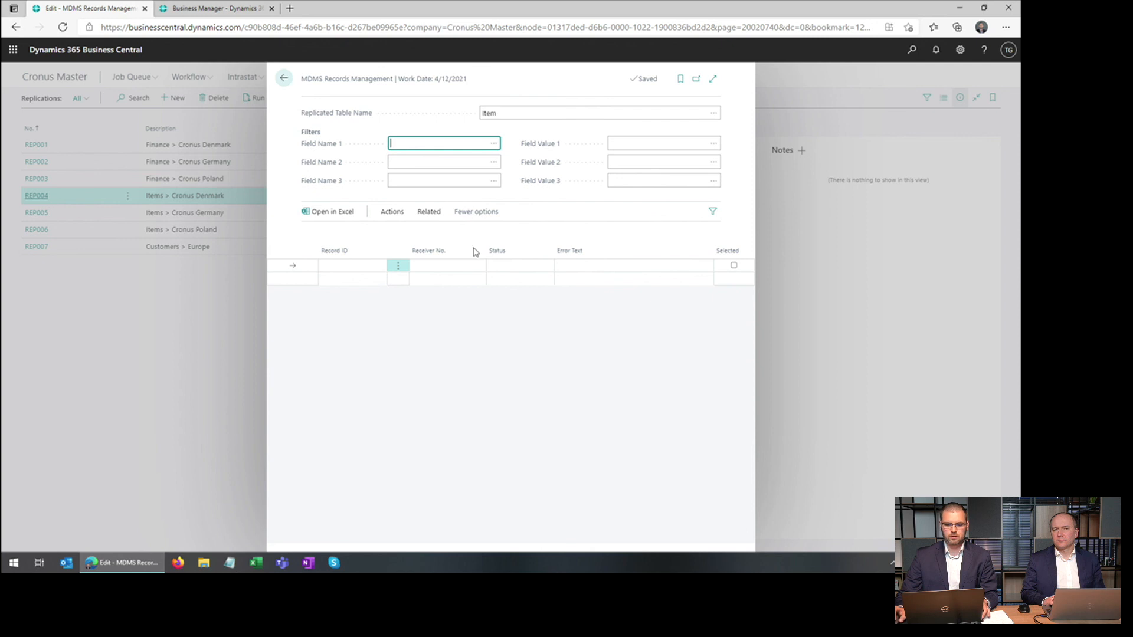
{"action": "left_click", "coordinate": [392, 213]}
{"action": "left_click", "coordinate": [324, 232]}
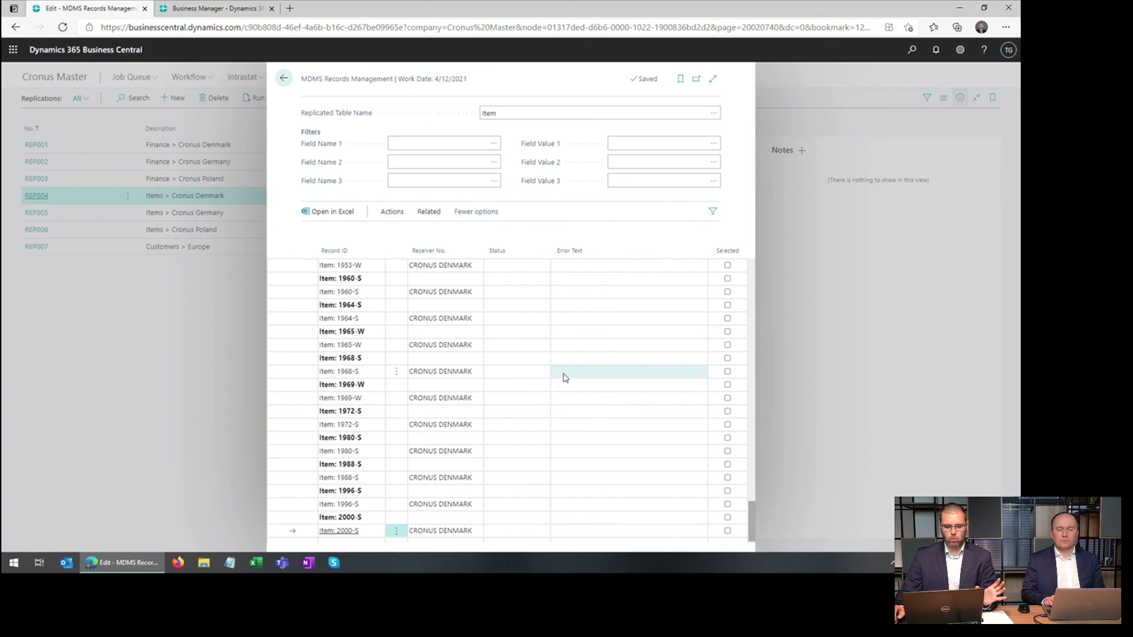
Step: Review the loaded item records and mark the 1896-S lines for CRONUS DENMARK and CRONUS GERMANY as selected
{"action": "scroll", "coordinate": [481, 407], "scroll_direction": "down", "scroll_amount": 1}
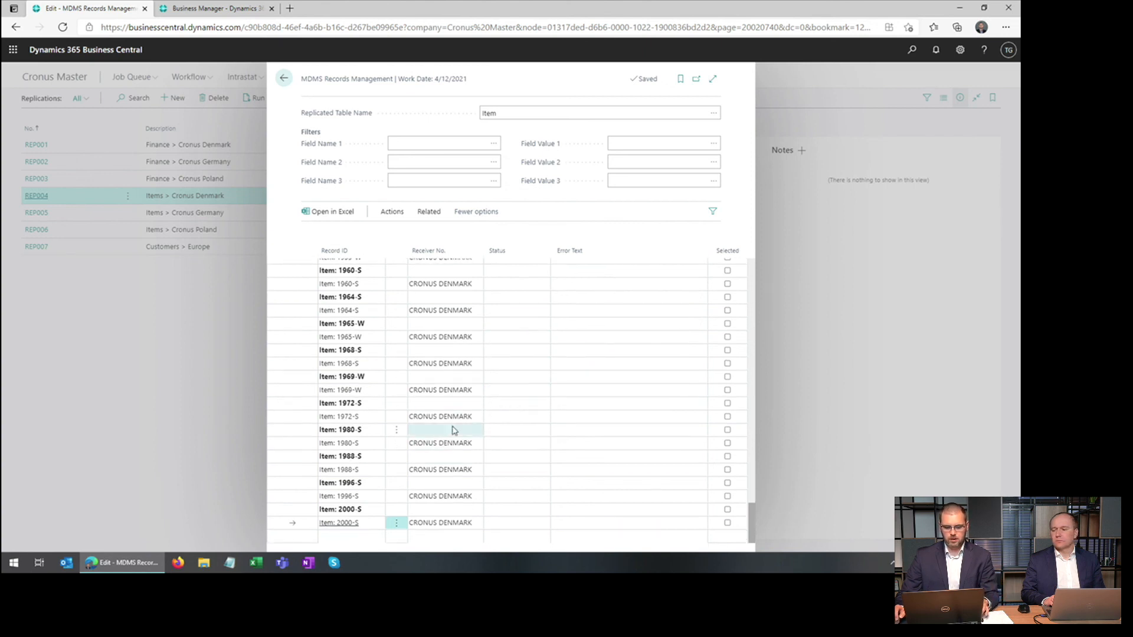
{"action": "scroll", "coordinate": [455, 405], "scroll_direction": "up", "scroll_amount": 5}
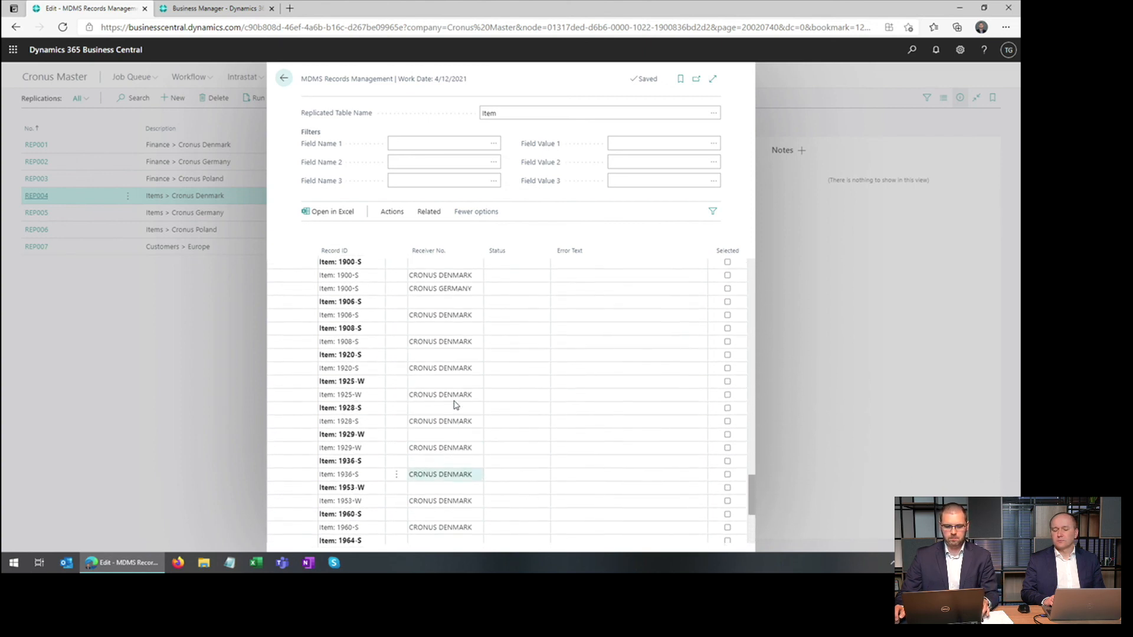
{"action": "scroll", "coordinate": [454, 405], "scroll_direction": "up", "scroll_amount": 2}
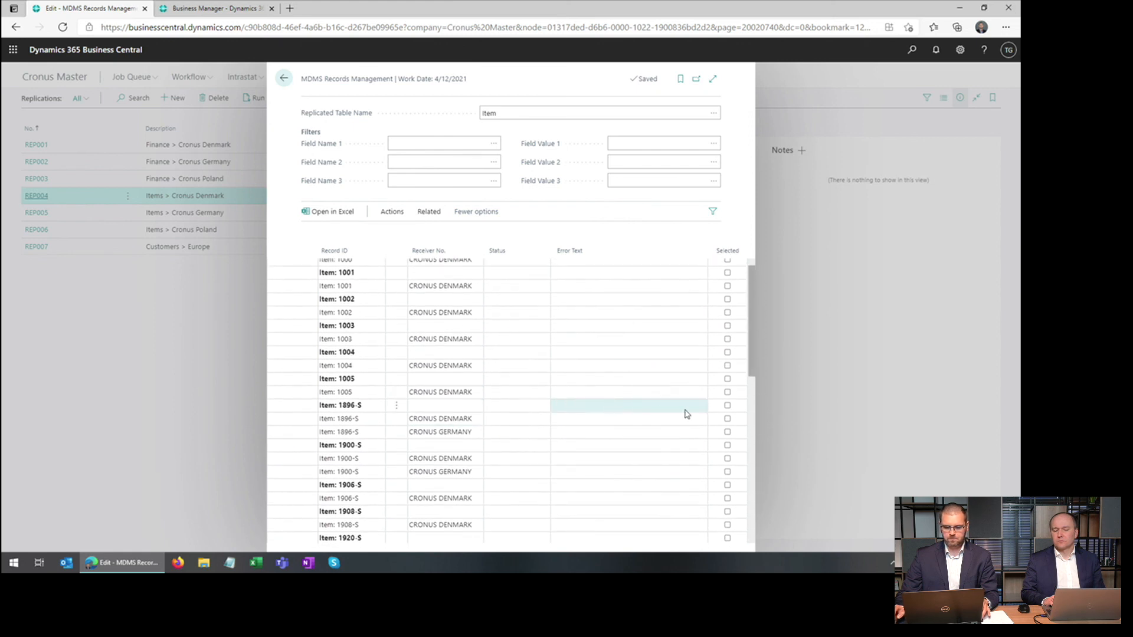
{"action": "left_click", "coordinate": [727, 418]}
{"action": "left_click", "coordinate": [727, 432]}
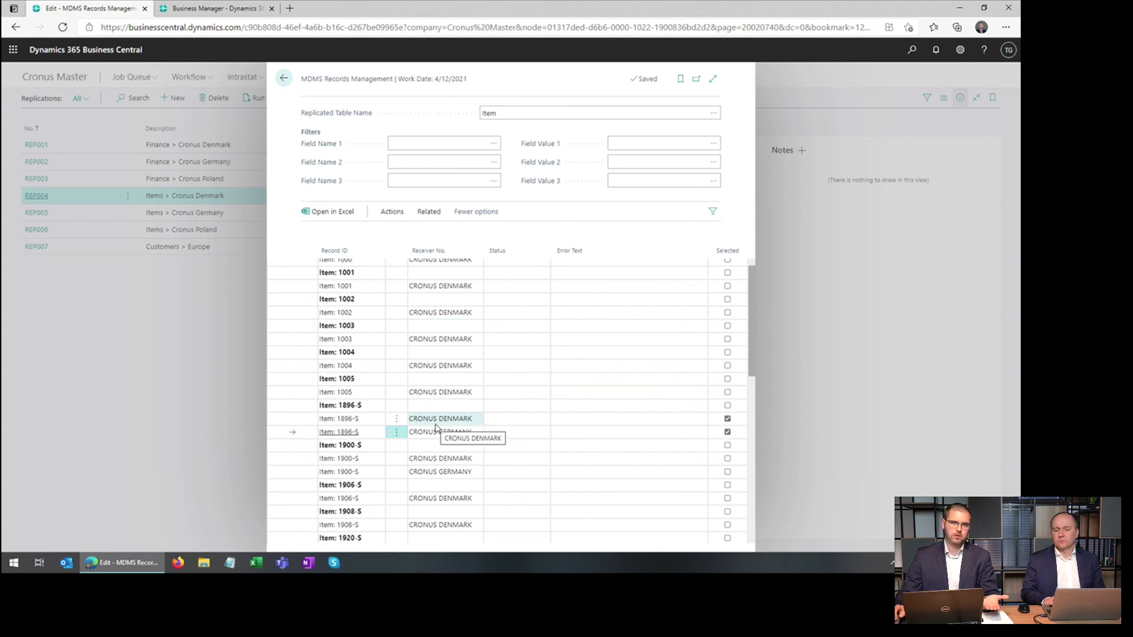
Step: Recalculate the item records and mark the 1896-S lines for CRONUS DENMARK and CRONUS GERMANY as selected again
{"action": "left_click", "coordinate": [392, 211]}
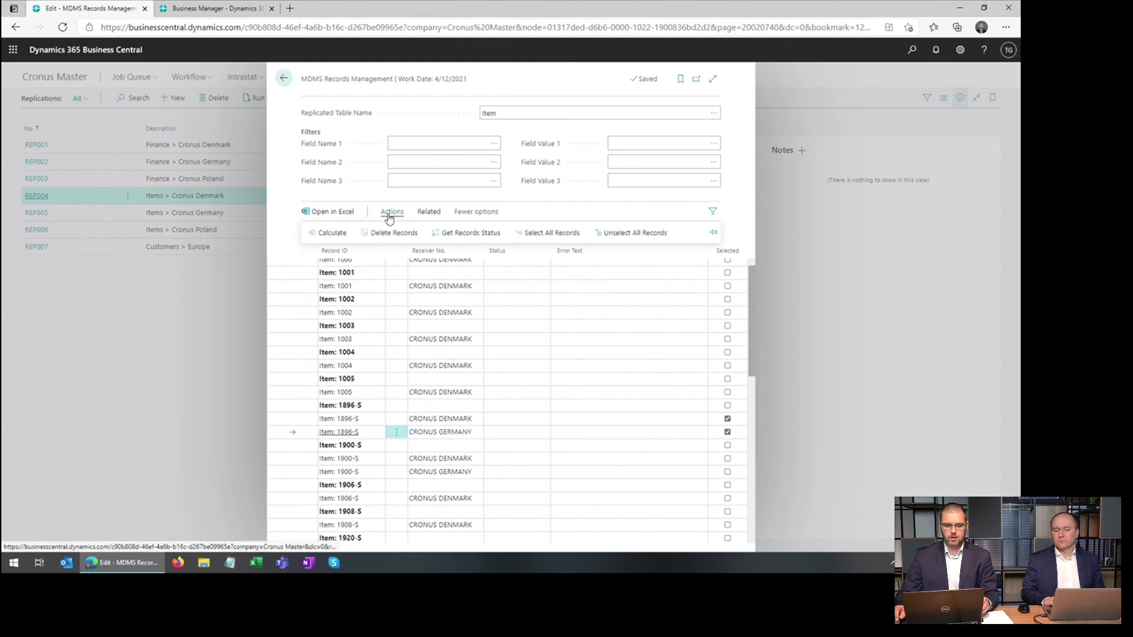
{"action": "left_click", "coordinate": [332, 237]}
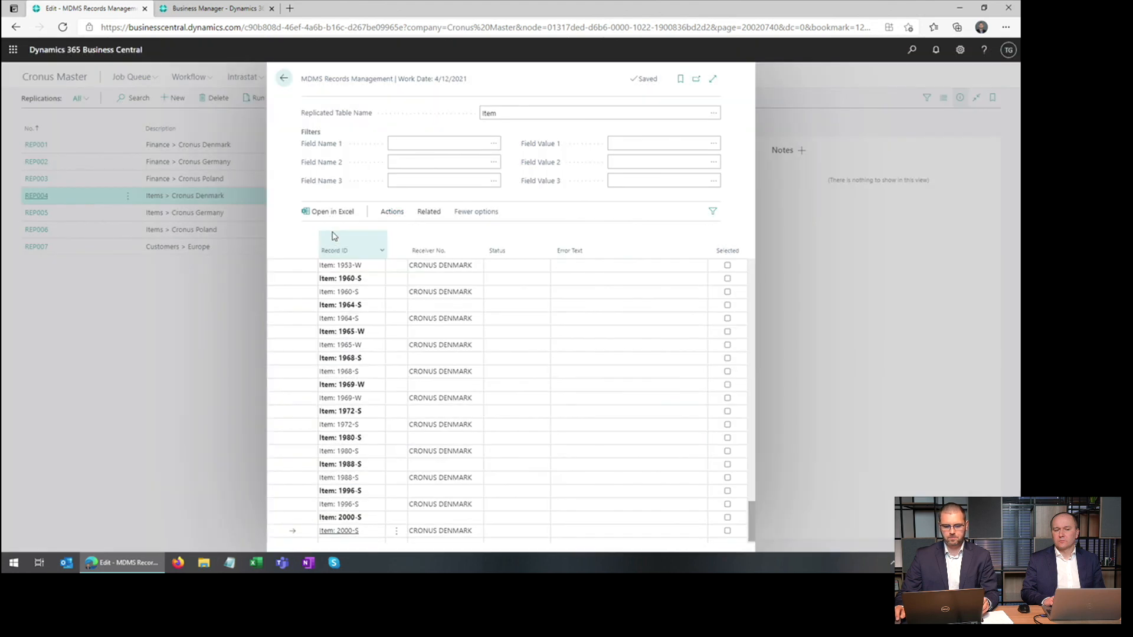
{"action": "scroll", "coordinate": [552, 405], "scroll_direction": "up", "scroll_amount": 3}
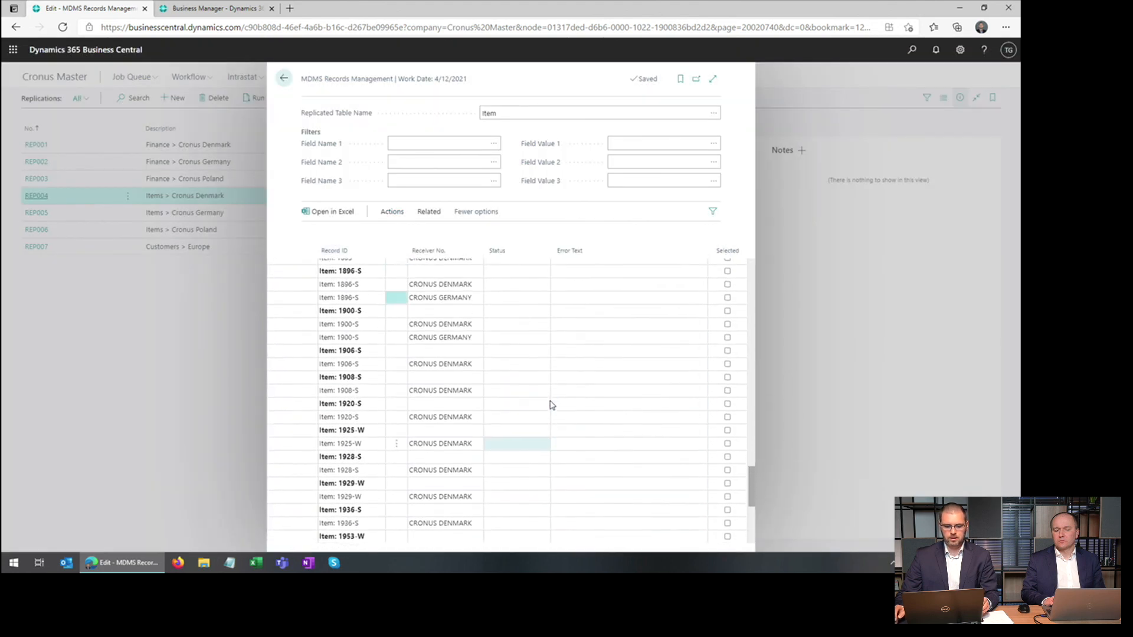
{"action": "left_click", "coordinate": [728, 342]}
{"action": "left_click", "coordinate": [728, 354]}
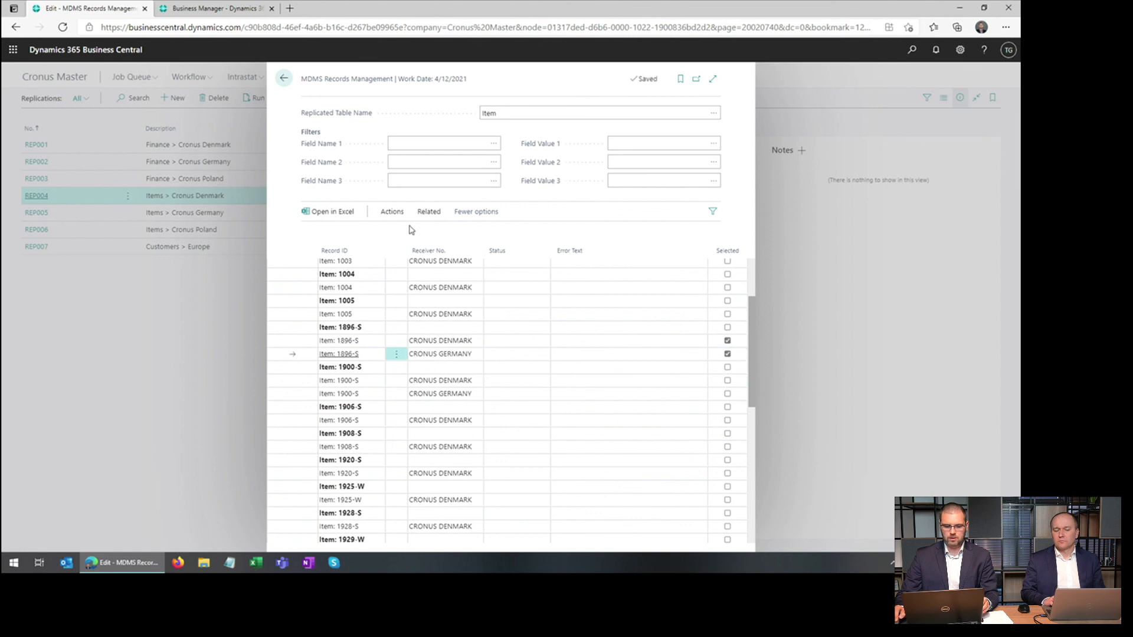
Step: Get the records status for the selected 1896-S lines and check the CRONUS DENMARK entry
{"action": "left_click", "coordinate": [392, 211]}
{"action": "left_click", "coordinate": [459, 234]}
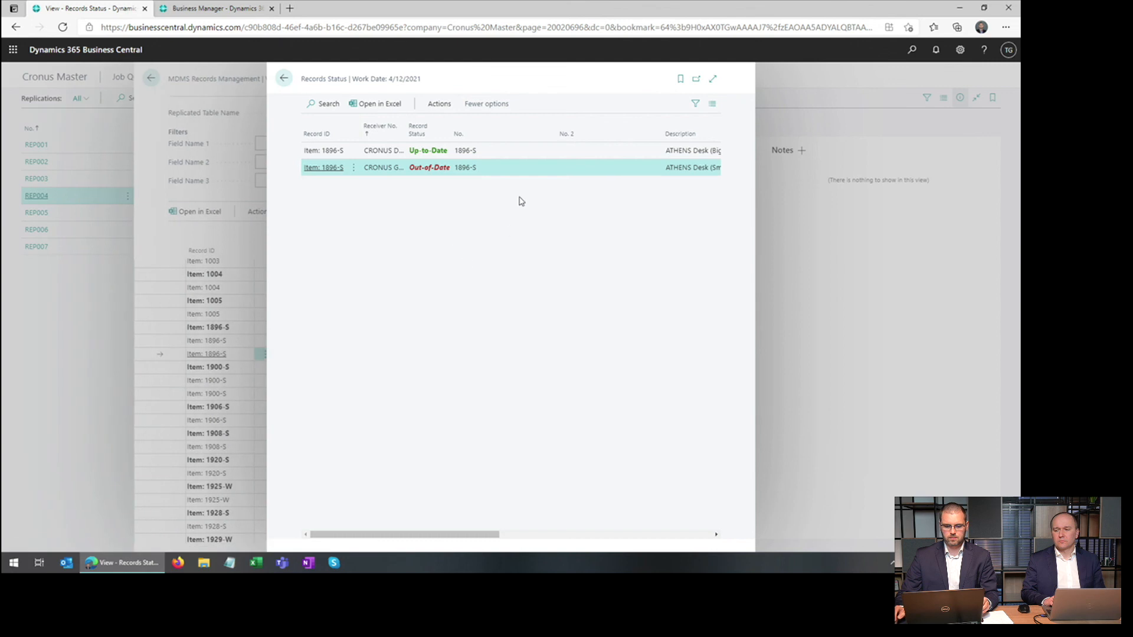
{"action": "left_click", "coordinate": [509, 152]}
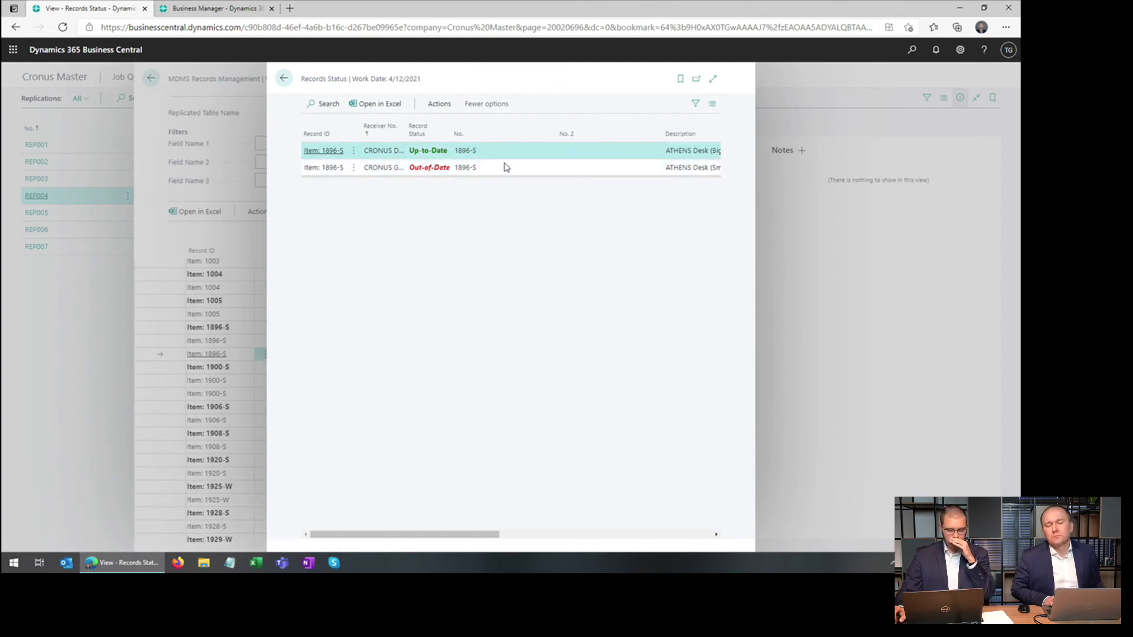
Step: Run a One-Time Replication for the 1896-S record of the CRONUS GERMANY receiver
{"action": "left_click", "coordinate": [389, 169]}
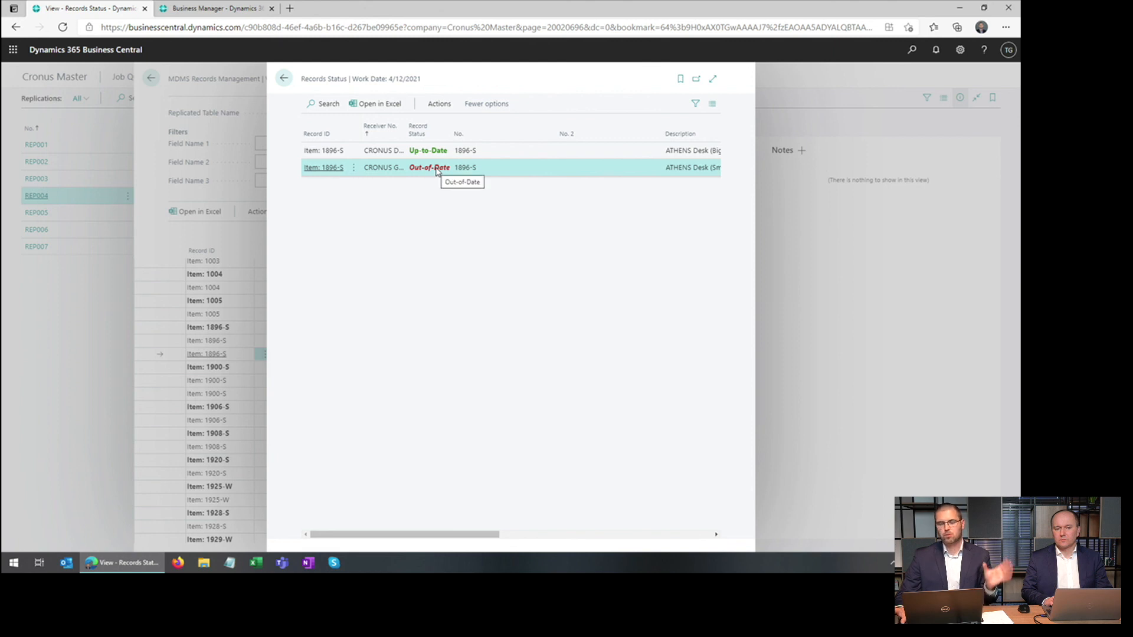
{"action": "left_click", "coordinate": [439, 104]}
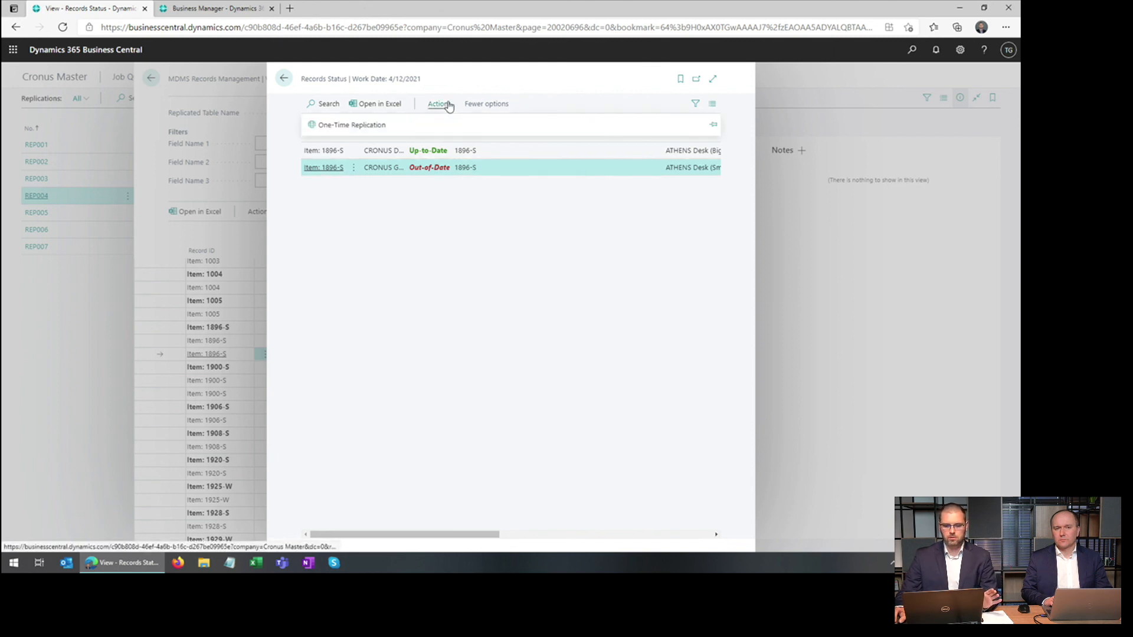
{"action": "left_click", "coordinate": [357, 126]}
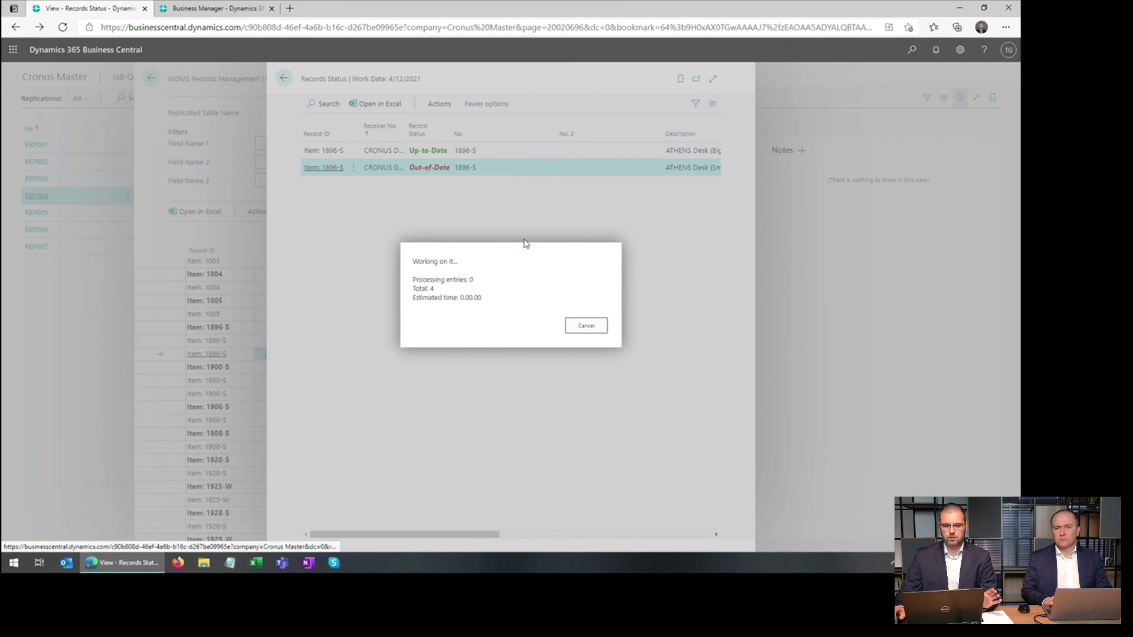